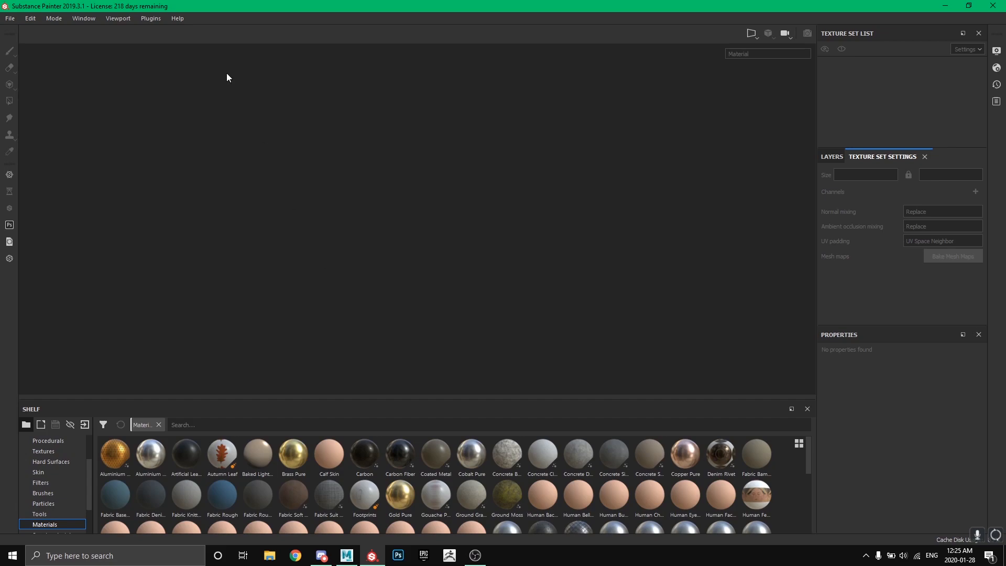
{"action": "left_click", "coordinate": [9, 20]}
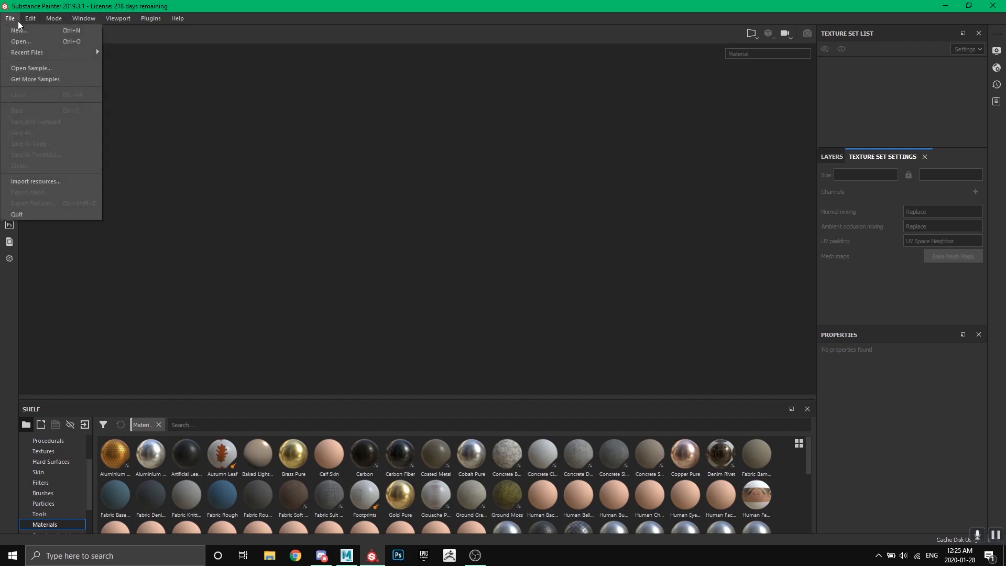
{"action": "left_click", "coordinate": [517, 322]}
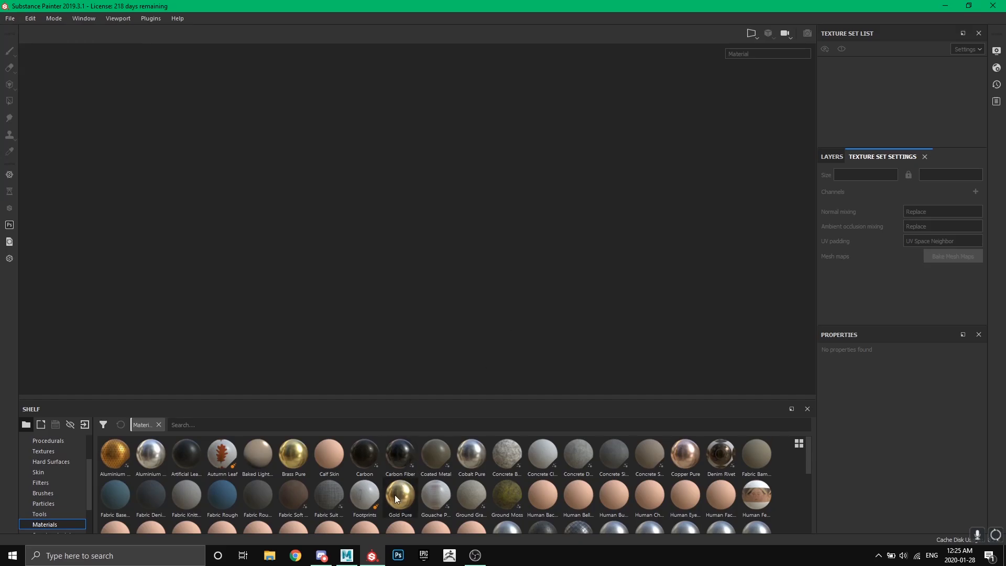
Switch to Maya and select the mustache of the textured character to examine its UV layout.
{"action": "left_click", "coordinate": [346, 555]}
{"action": "left_click", "coordinate": [369, 354]}
{"action": "scroll", "coordinate": [318, 303], "scroll_direction": "up", "scroll_amount": 5}
{"action": "scroll", "coordinate": [319, 300], "scroll_direction": "down", "scroll_amount": 6}
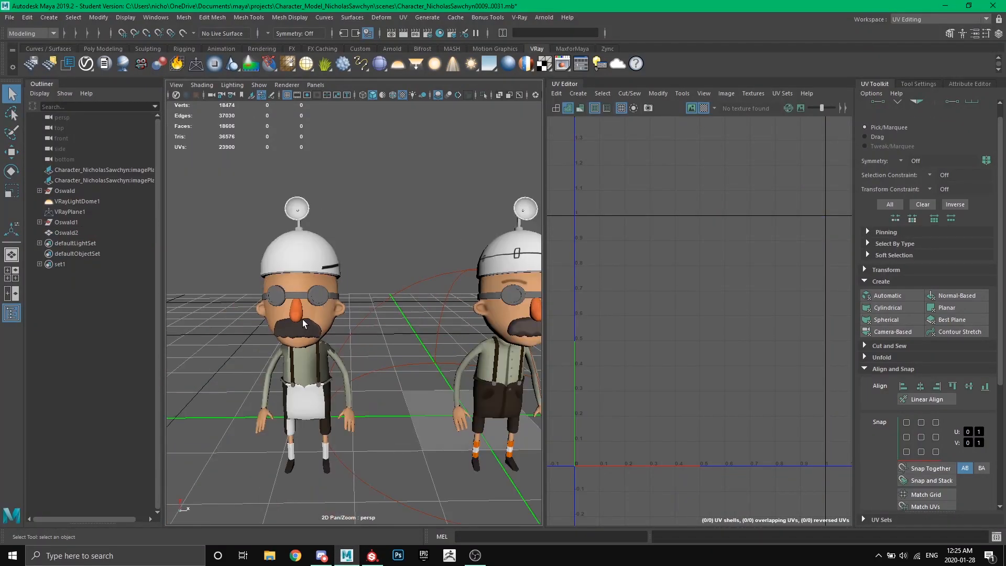
{"action": "middle_click_drag", "start_coordinate": [460, 249], "coordinate": [413, 242], "text": "alt"}
{"action": "left_click", "coordinate": [494, 255]}
{"action": "left_click", "coordinate": [412, 298]}
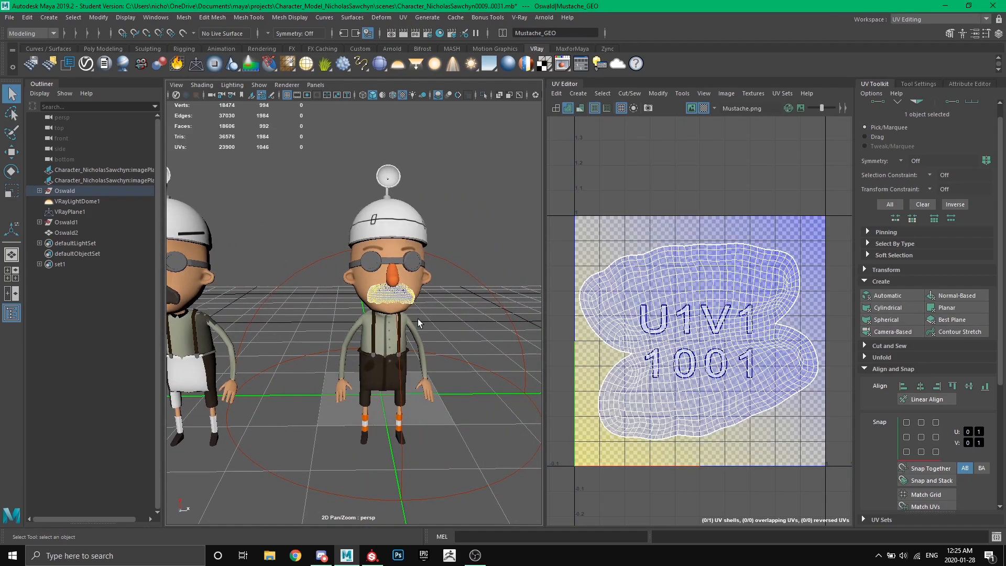
Switch to Substance Painter and create a PBR - Metallic Roughness project at 1024 resolution from the oswald.fbx mesh on the Desktop.
{"action": "left_click", "coordinate": [372, 555]}
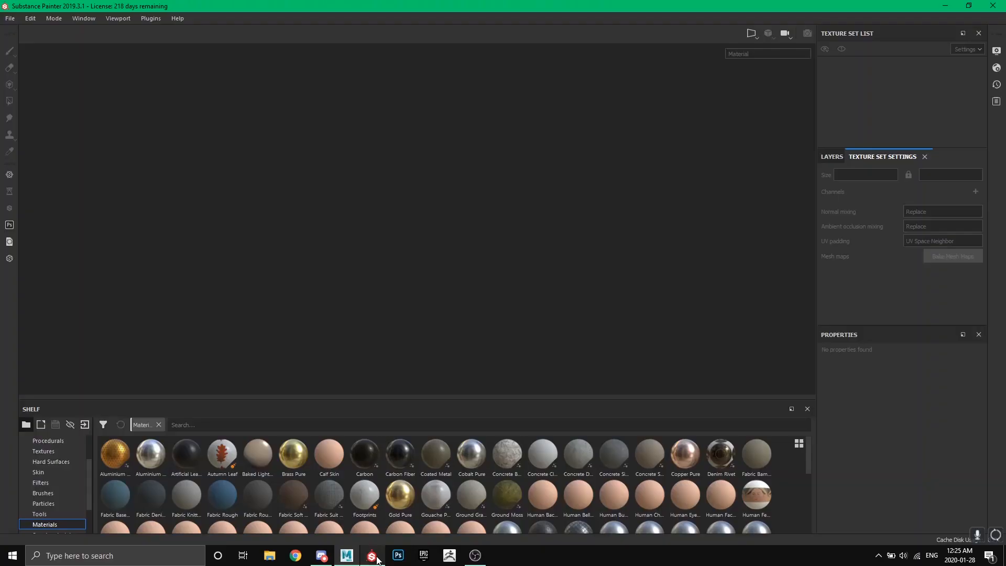
{"action": "left_click", "coordinate": [10, 19]}
{"action": "left_click", "coordinate": [16, 27]}
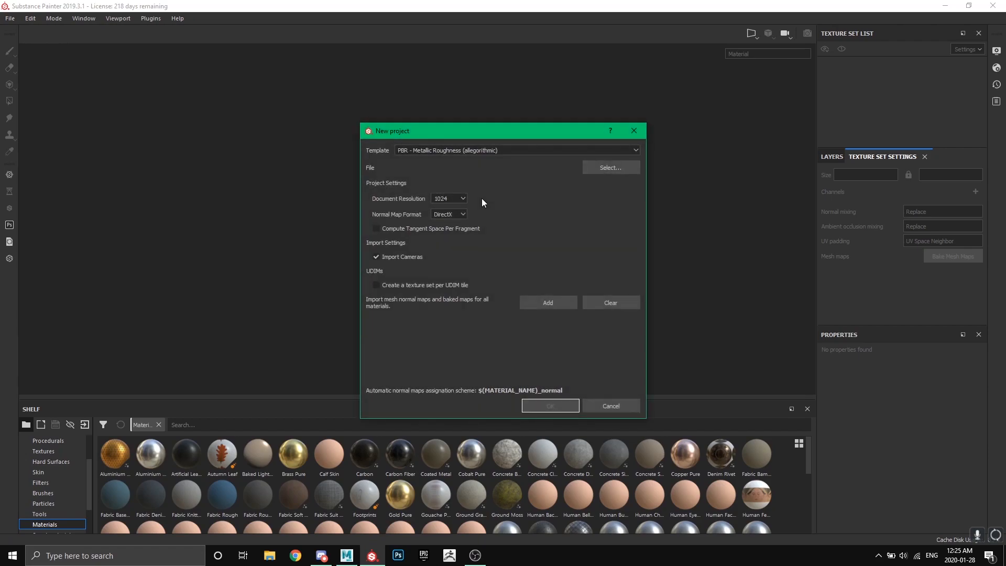
{"action": "left_click_drag", "start_coordinate": [498, 119], "coordinate": [503, 93]}
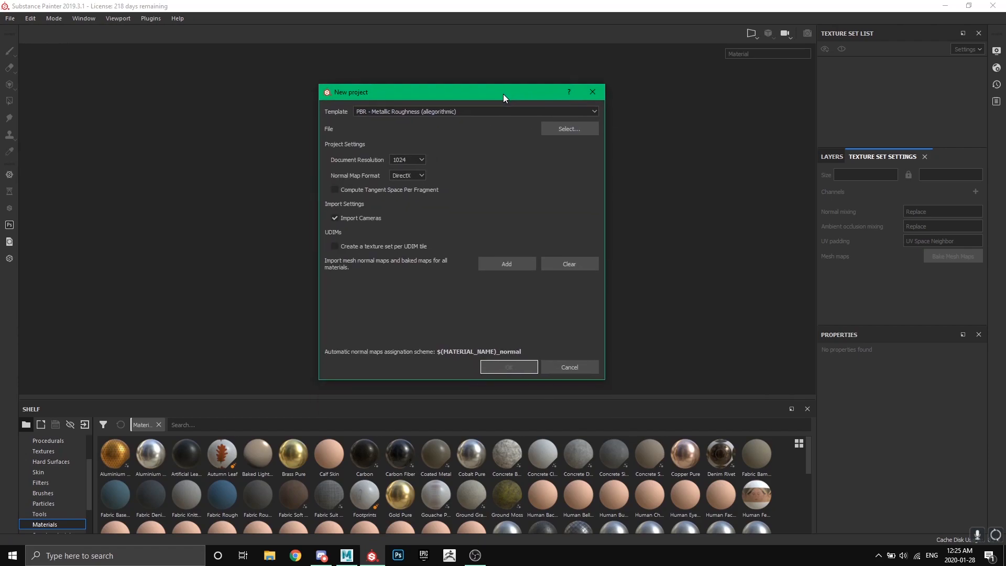
{"action": "left_click", "coordinate": [557, 126]}
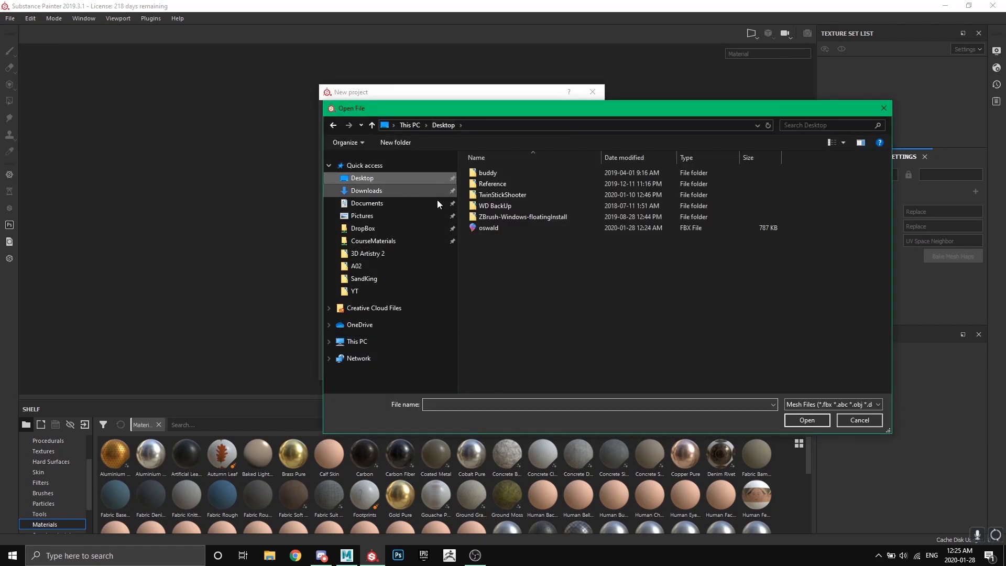
{"action": "left_click", "coordinate": [498, 228]}
{"action": "left_click", "coordinate": [821, 424]}
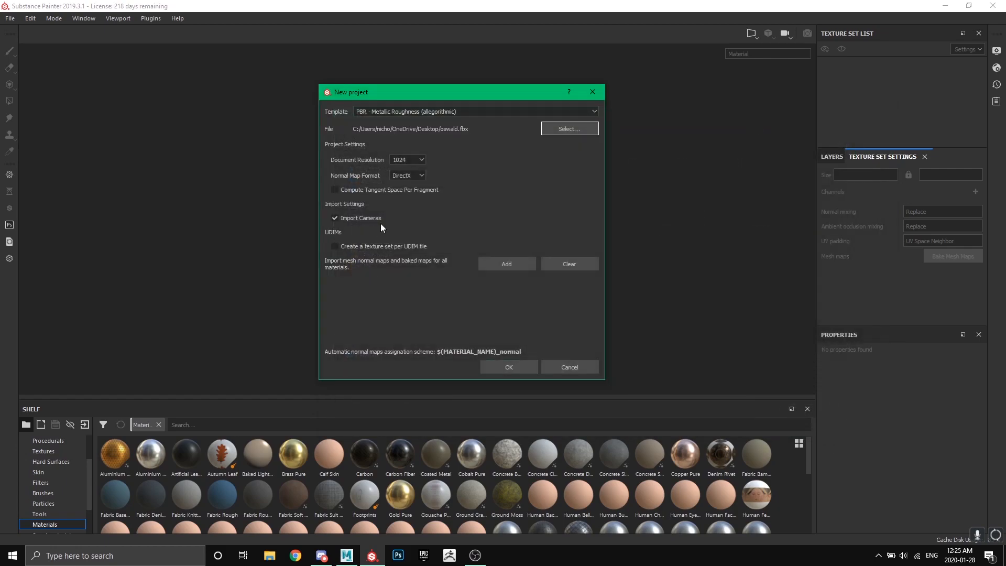
{"action": "left_click", "coordinate": [518, 365]}
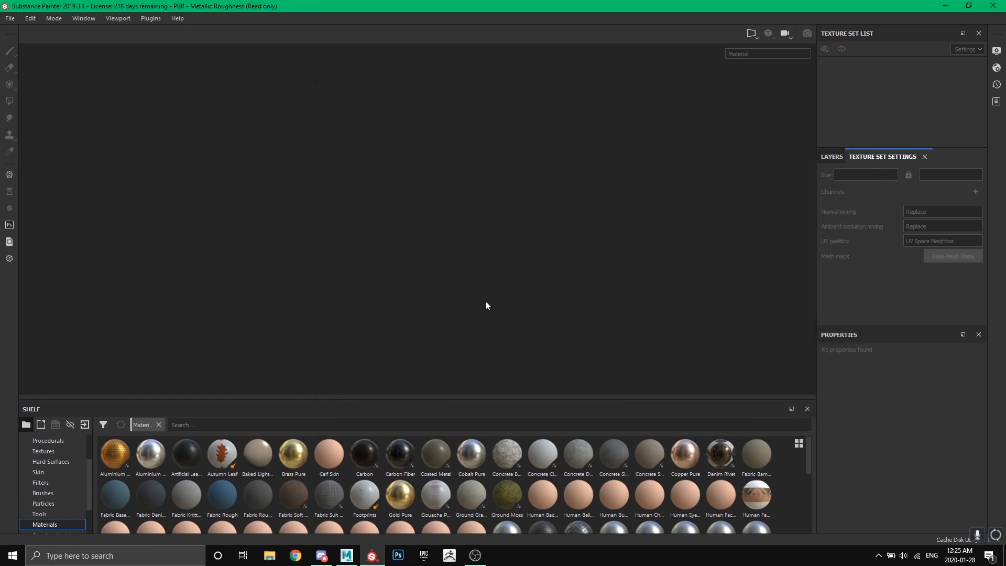
{"action": "mouse_move", "coordinate": [522, 237]}
{"action": "left_mouse_down", "text": "alt"}
{"action": "mouse_move", "coordinate": [558, 280]}
{"action": "mouse_move", "coordinate": [581, 284]}
{"action": "mouse_move", "coordinate": [321, 281]}
{"action": "mouse_move", "coordinate": [594, 285]}
{"action": "mouse_move", "coordinate": [590, 277]}
{"action": "mouse_move", "coordinate": [290, 273]}
{"action": "mouse_move", "coordinate": [559, 294]}
{"action": "mouse_move", "coordinate": [721, 280]}
{"action": "mouse_move", "coordinate": [464, 260]}
{"action": "mouse_move", "coordinate": [512, 258]}
{"action": "mouse_move", "coordinate": [508, 283]}
{"action": "mouse_move", "coordinate": [518, 283]}
{"action": "left_mouse_up", "text": "alt"}
{"action": "scroll", "coordinate": [518, 283], "scroll_direction": "up", "scroll_amount": 1}
{"action": "scroll", "coordinate": [519, 284], "scroll_direction": "down", "scroll_amount": 2}
{"action": "scroll", "coordinate": [535, 277], "scroll_direction": "up", "scroll_amount": 2}
{"action": "scroll", "coordinate": [535, 277], "scroll_direction": "down", "scroll_amount": 2}
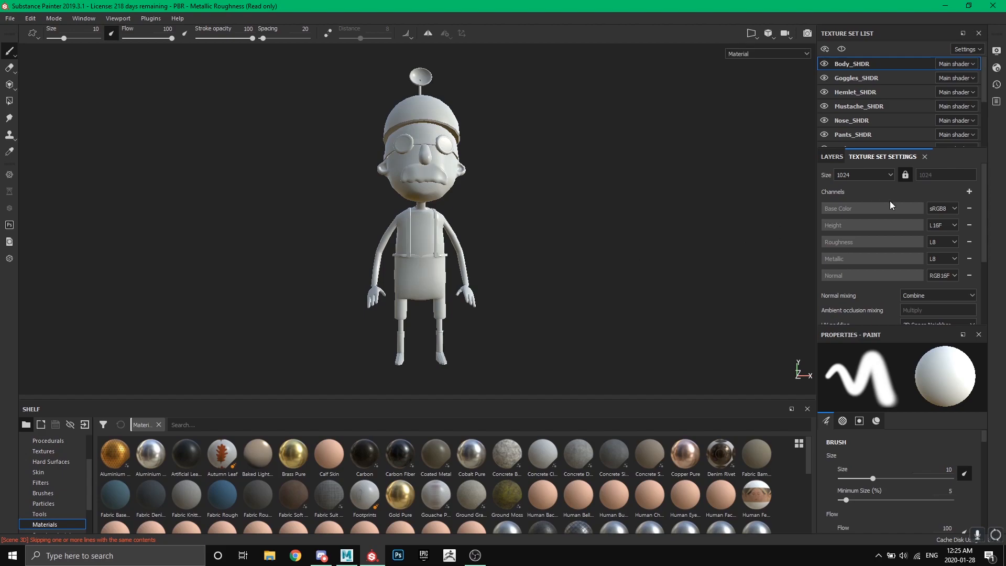
Open the mesh map baking settings and set the output size to 2048.
{"action": "left_click", "coordinate": [833, 157]}
{"action": "left_click", "coordinate": [885, 157]}
{"action": "scroll", "coordinate": [878, 193], "scroll_direction": "down", "scroll_amount": 3}
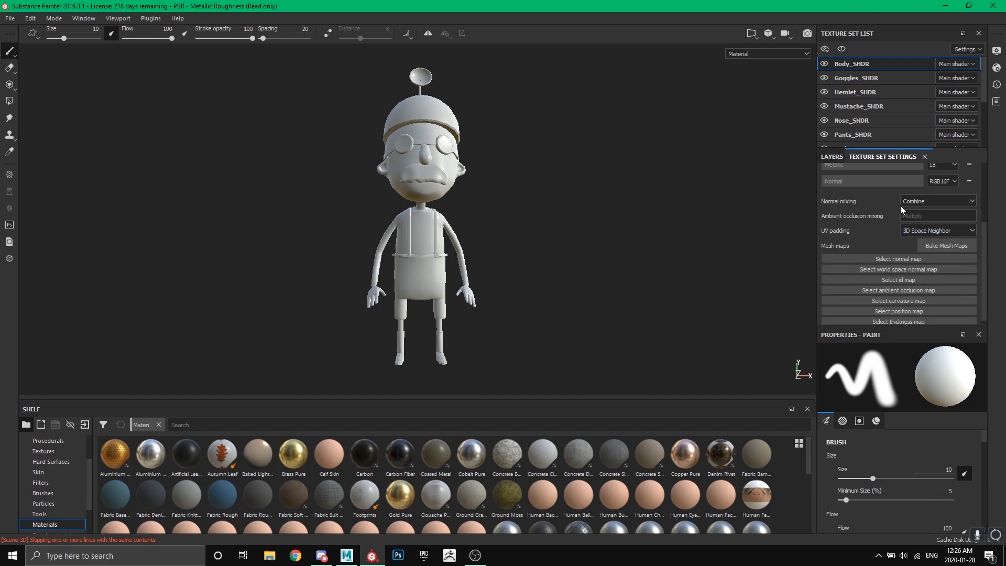
{"action": "scroll", "coordinate": [901, 206], "scroll_direction": "down", "scroll_amount": 1}
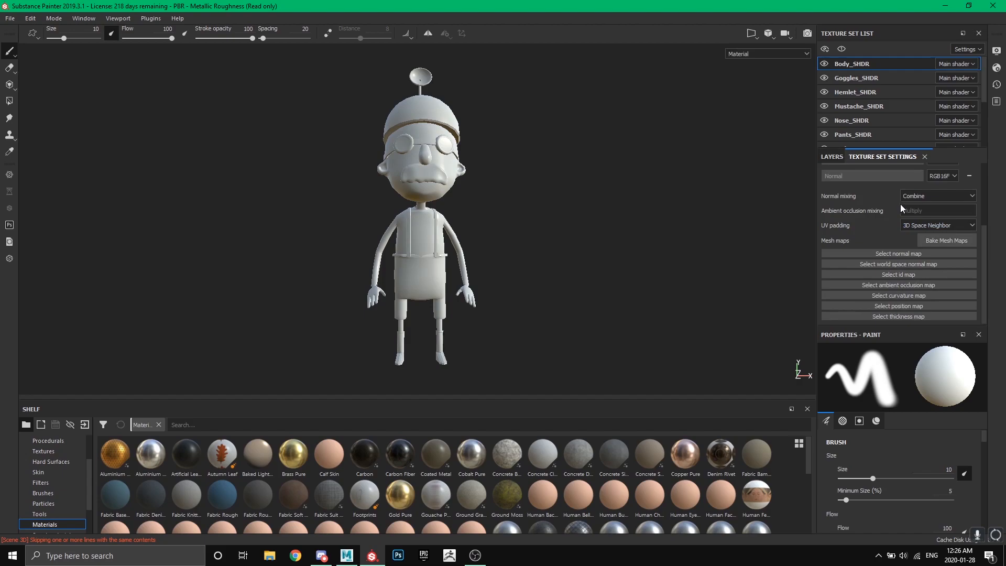
{"action": "left_click", "coordinate": [958, 241]}
{"action": "left_click_drag", "start_coordinate": [487, 98], "coordinate": [435, 56]}
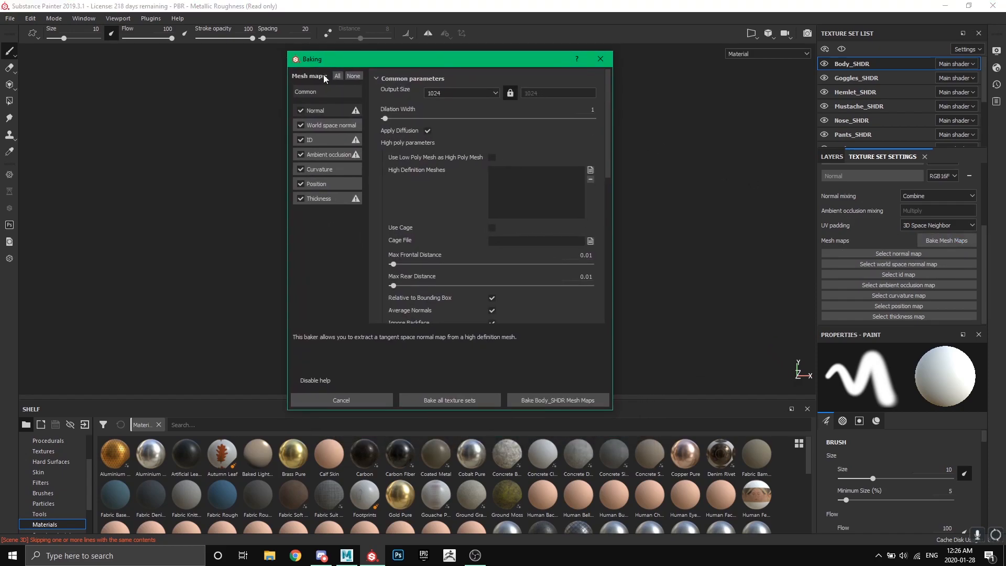
{"action": "left_click", "coordinate": [442, 94]}
{"action": "left_click", "coordinate": [431, 148]}
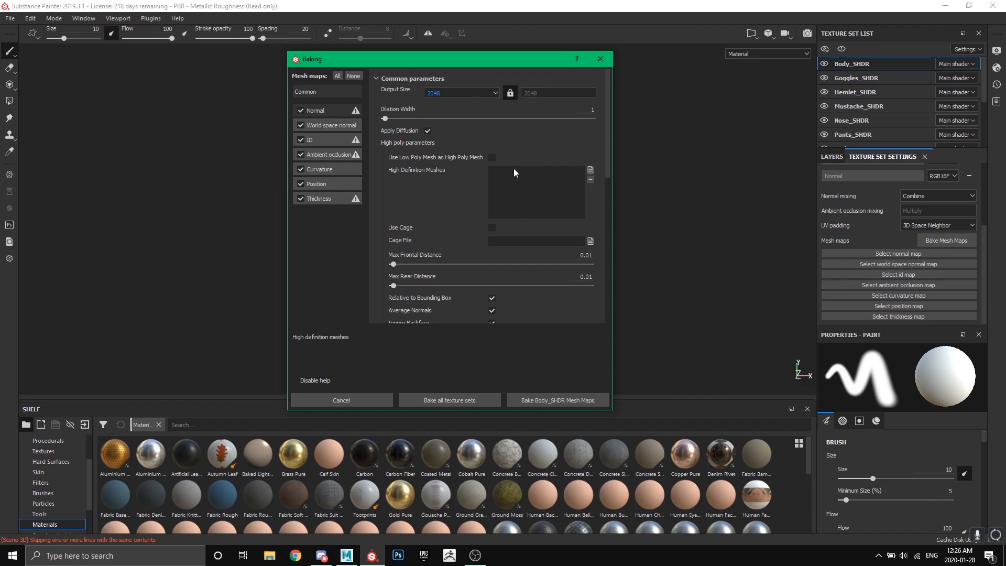
Use the low poly mesh as the high poly mesh for baking and set antialiasing to Subsampling 2x2.
{"action": "left_click", "coordinate": [490, 156]}
{"action": "scroll", "coordinate": [466, 237], "scroll_direction": "down", "scroll_amount": 3}
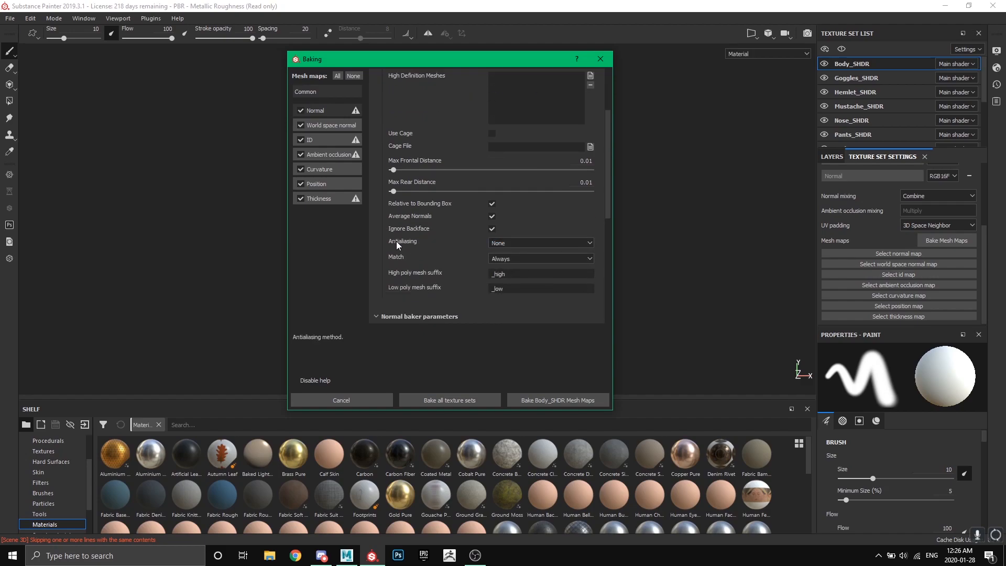
{"action": "left_click", "coordinate": [503, 243]}
{"action": "left_click", "coordinate": [520, 258]}
{"action": "scroll", "coordinate": [460, 220], "scroll_direction": "up", "scroll_amount": 3}
{"action": "scroll", "coordinate": [460, 220], "scroll_direction": "down", "scroll_amount": 3}
{"action": "scroll", "coordinate": [461, 219], "scroll_direction": "down", "scroll_amount": 2}
{"action": "scroll", "coordinate": [461, 218], "scroll_direction": "up", "scroll_amount": 1}
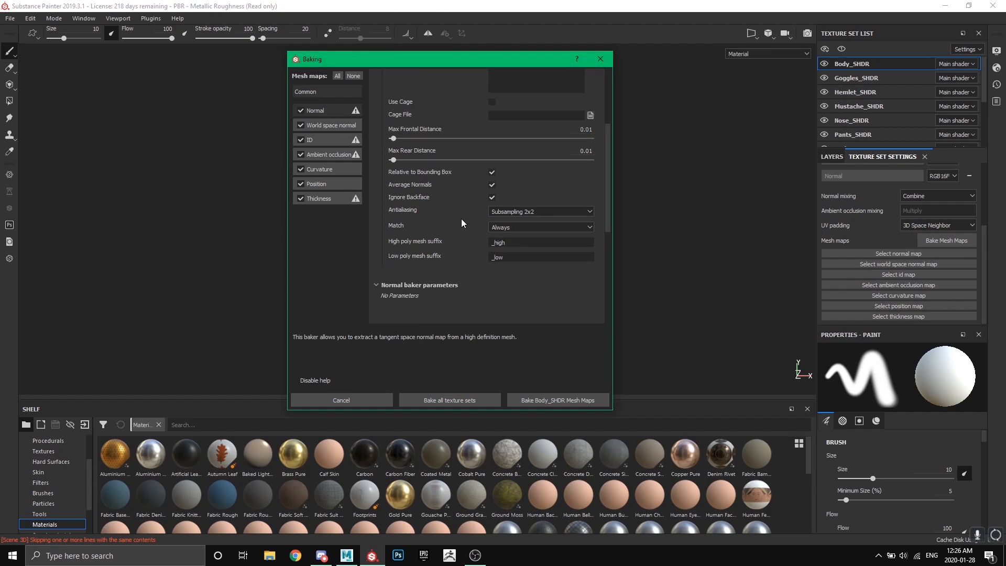
Exclude the ID map and bake the remaining mesh maps for all texture sets.
{"action": "left_click", "coordinate": [301, 140]}
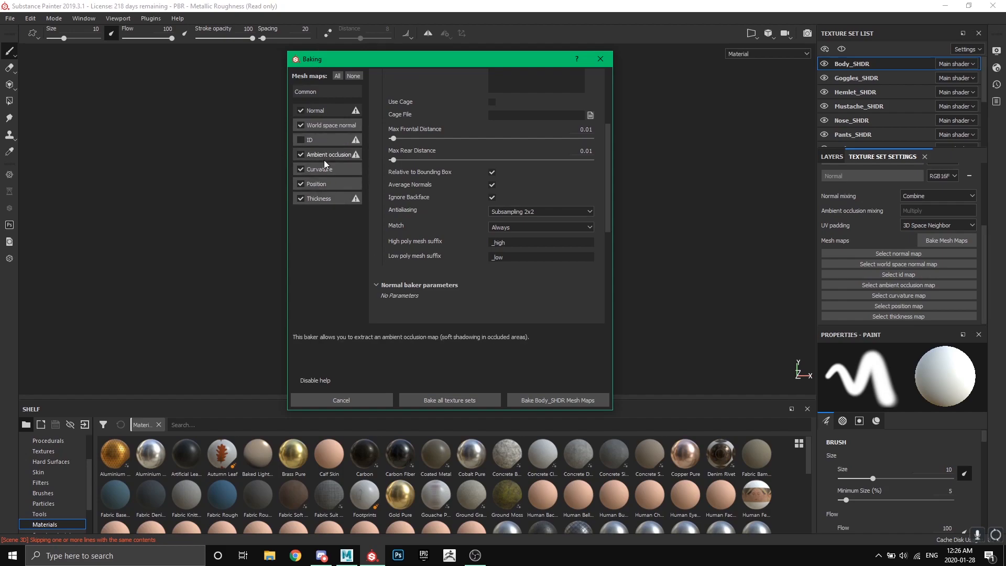
{"action": "left_click", "coordinate": [467, 401]}
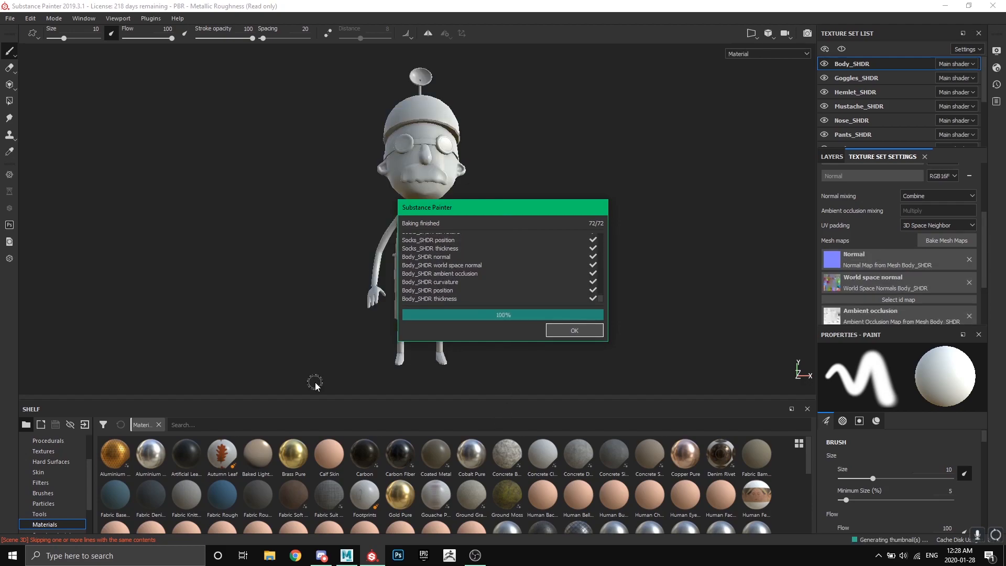
{"action": "left_click", "coordinate": [579, 330]}
{"action": "left_click_drag", "start_coordinate": [557, 281], "coordinate": [542, 281], "text": "alt"}
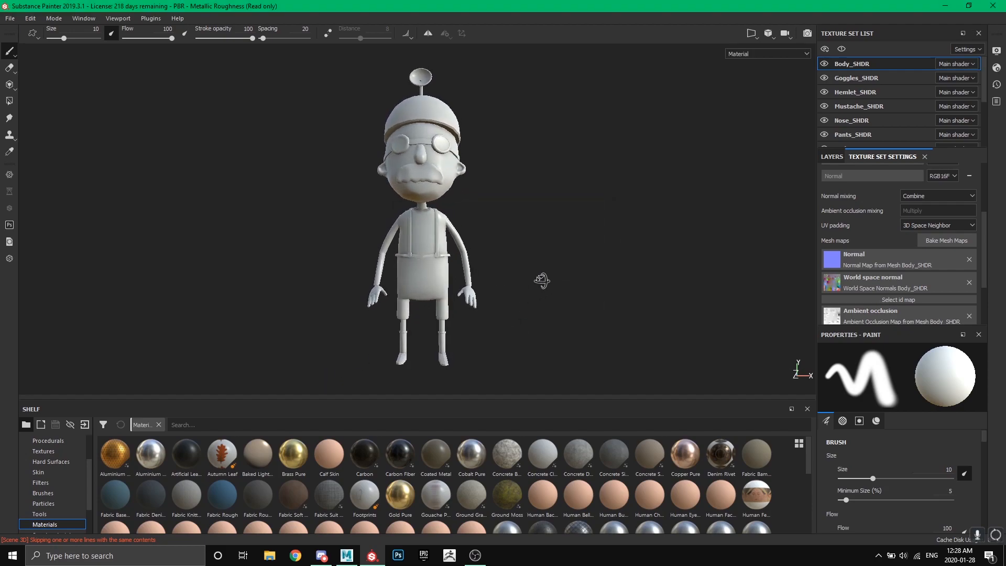
Show the layer stack and inspect the model beside its UV layout in the split view before returning to the 3D-only view.
{"action": "left_click", "coordinate": [831, 156]}
{"action": "mouse_move", "coordinate": [555, 231]}
{"action": "left_mouse_down", "text": "alt"}
{"action": "mouse_move", "coordinate": [341, 231]}
{"action": "mouse_move", "coordinate": [285, 261]}
{"action": "mouse_move", "coordinate": [395, 325]}
{"action": "mouse_move", "coordinate": [534, 253]}
{"action": "mouse_move", "coordinate": [566, 249]}
{"action": "mouse_move", "coordinate": [535, 248]}
{"action": "left_mouse_up", "text": "alt"}
{"action": "key", "text": "F1"}
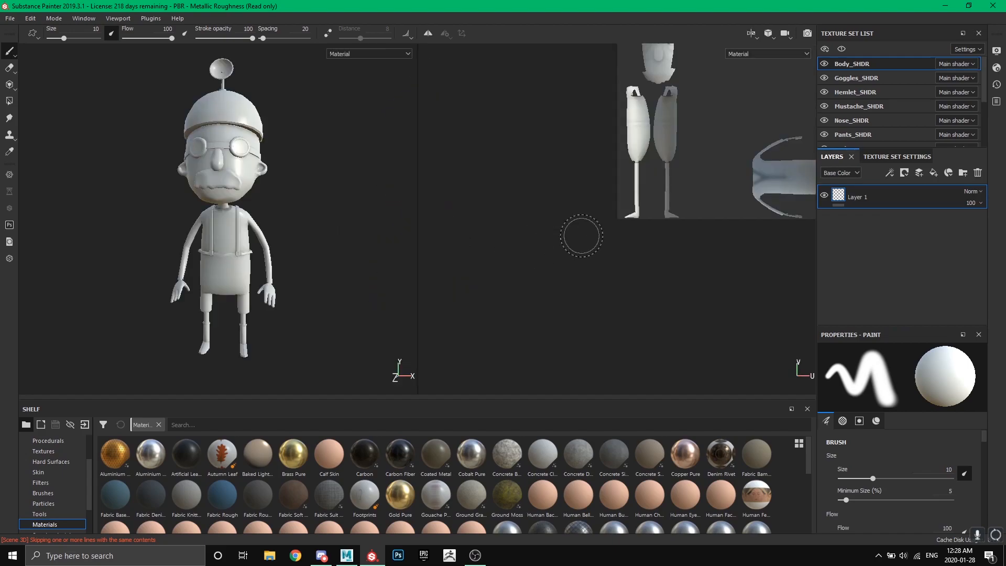
{"action": "scroll", "coordinate": [628, 252], "scroll_direction": "up", "scroll_amount": 2}
{"action": "scroll", "coordinate": [631, 242], "scroll_direction": "down", "scroll_amount": 1}
{"action": "key", "text": "F2"}
{"action": "mouse_move", "coordinate": [499, 218]}
{"action": "left_mouse_down", "text": "alt"}
{"action": "mouse_move", "coordinate": [495, 241]}
{"action": "mouse_move", "coordinate": [321, 246]}
{"action": "mouse_move", "coordinate": [537, 241]}
{"action": "left_mouse_up", "text": "alt"}
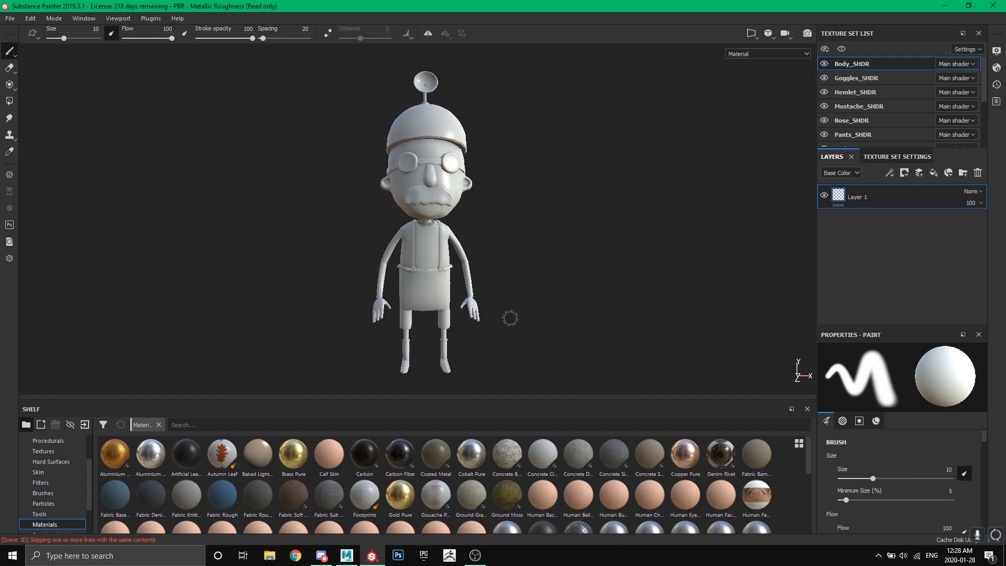
{"action": "mouse_move", "coordinate": [587, 299]}
{"action": "left_mouse_down", "text": "alt"}
{"action": "mouse_move", "coordinate": [314, 294]}
{"action": "mouse_move", "coordinate": [461, 300]}
{"action": "mouse_move", "coordinate": [304, 304]}
{"action": "mouse_move", "coordinate": [471, 317]}
{"action": "mouse_move", "coordinate": [645, 297]}
{"action": "mouse_move", "coordinate": [514, 298]}
{"action": "left_mouse_up", "text": "alt"}
{"action": "scroll", "coordinate": [429, 344], "scroll_direction": "down", "scroll_amount": 1}
{"action": "scroll", "coordinate": [514, 298], "scroll_direction": "up", "scroll_amount": 1}
{"action": "scroll", "coordinate": [515, 298], "scroll_direction": "down", "scroll_amount": 1}
{"action": "middle_click_drag", "start_coordinate": [517, 297], "coordinate": [537, 288], "text": "alt"}
{"action": "scroll", "coordinate": [542, 292], "scroll_direction": "up", "scroll_amount": 1}
{"action": "left_click_drag", "start_coordinate": [546, 292], "coordinate": [613, 313], "text": "alt"}
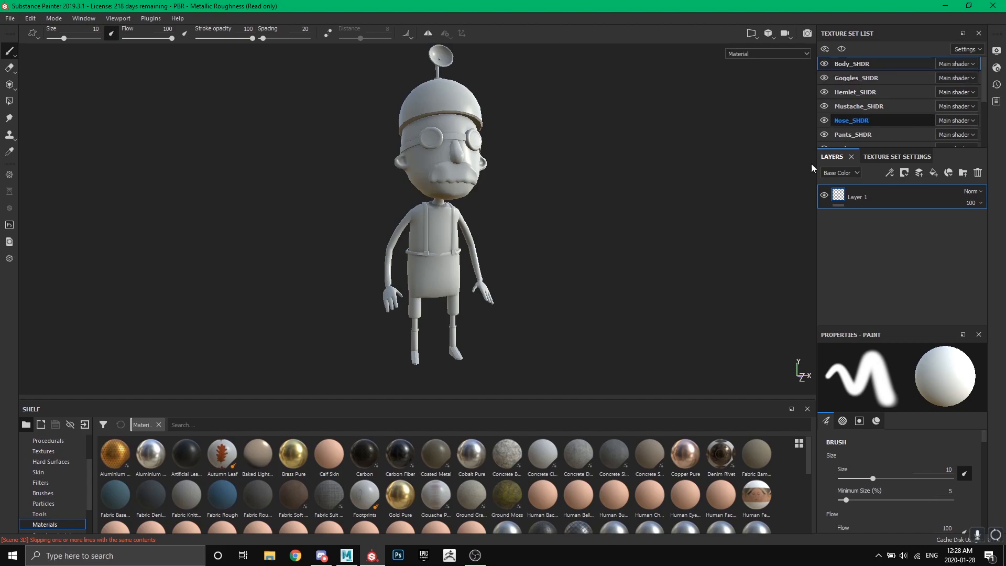
Switch to Maya and select the character's body and pants in turn to examine their separate UV layouts.
{"action": "left_click", "coordinate": [347, 554]}
{"action": "left_click", "coordinate": [505, 262]}
{"action": "left_click", "coordinate": [407, 309]}
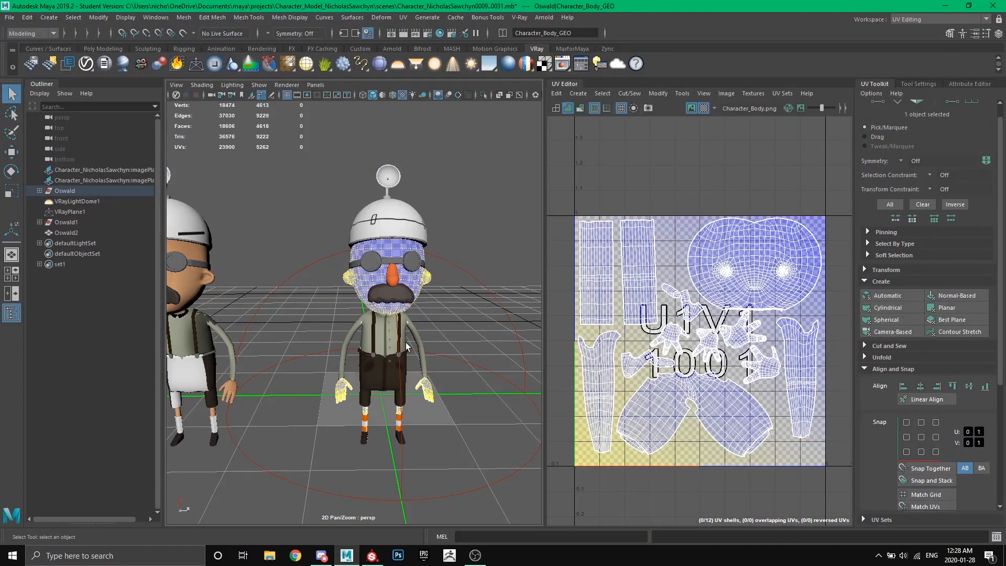
{"action": "left_click", "coordinate": [398, 375]}
{"action": "left_click", "coordinate": [382, 398]}
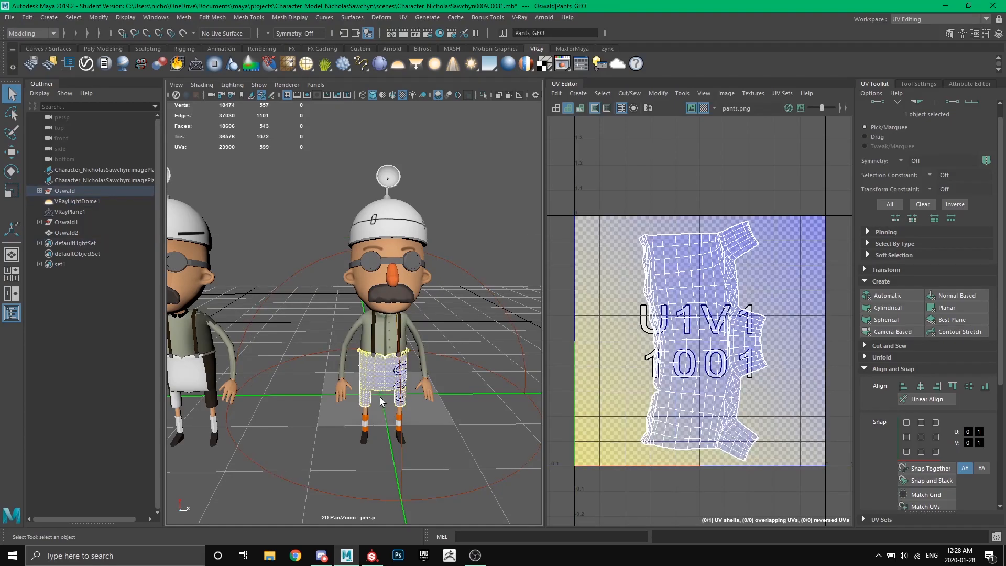
Switch back to Substance Painter and toggle the visibility of the Hemlet_SHDR texture set to identify its part of the model.
{"action": "left_click", "coordinate": [372, 555]}
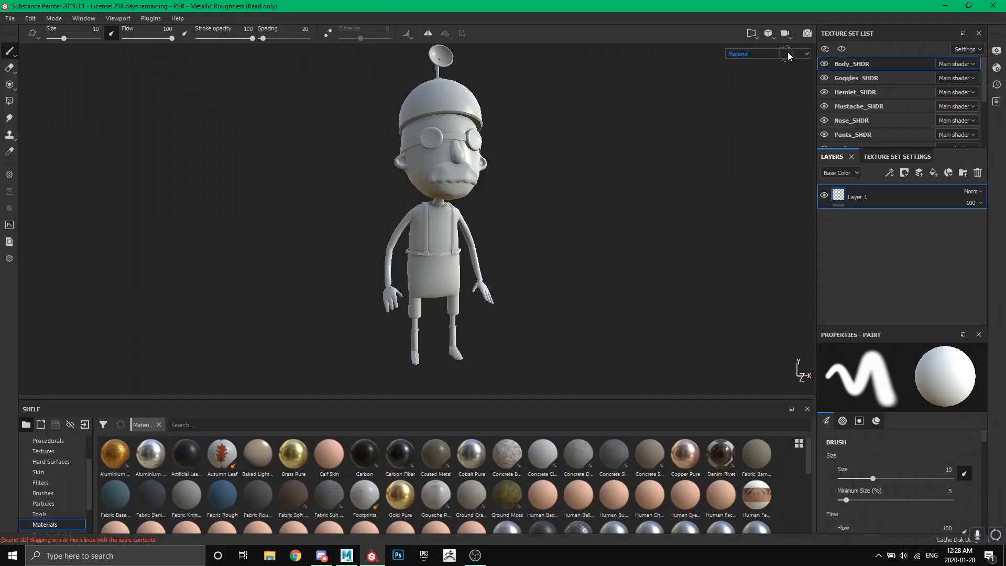
{"action": "left_click", "coordinate": [824, 93]}
{"action": "left_click", "coordinate": [824, 92]}
{"action": "left_click", "coordinate": [824, 92]}
{"action": "left_click", "coordinate": [824, 92]}
{"action": "left_click", "coordinate": [824, 93]}
{"action": "left_click", "coordinate": [824, 93]}
Try the Brass Pure material on the character's shirt and inspect it up close.
{"action": "scroll", "coordinate": [544, 225], "scroll_direction": "up", "scroll_amount": 2}
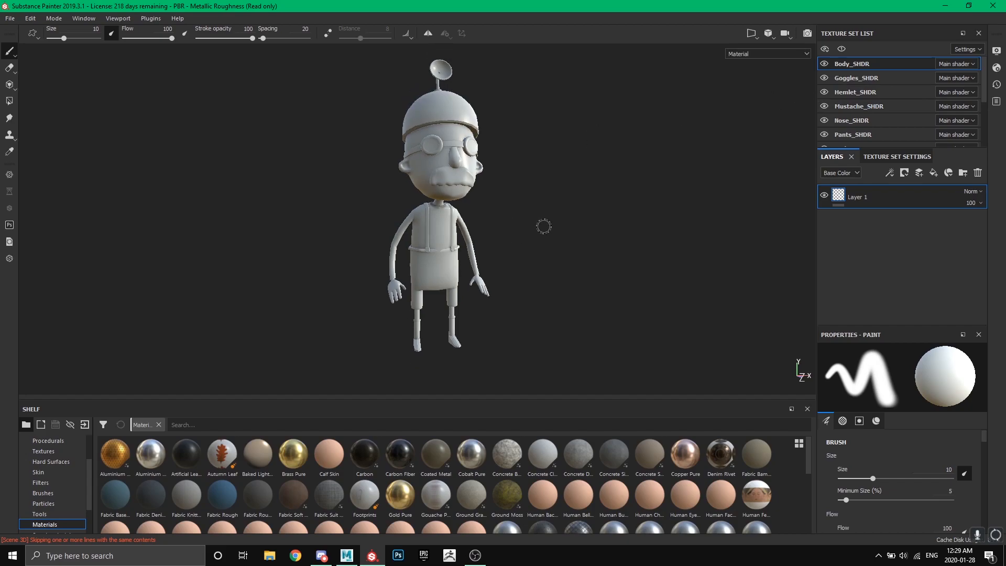
{"action": "left_click_drag", "start_coordinate": [543, 228], "coordinate": [566, 213], "text": "alt"}
{"action": "middle_click_drag", "start_coordinate": [566, 213], "coordinate": [539, 233], "text": "alt"}
{"action": "left_click_drag", "start_coordinate": [540, 232], "coordinate": [490, 226], "text": "alt"}
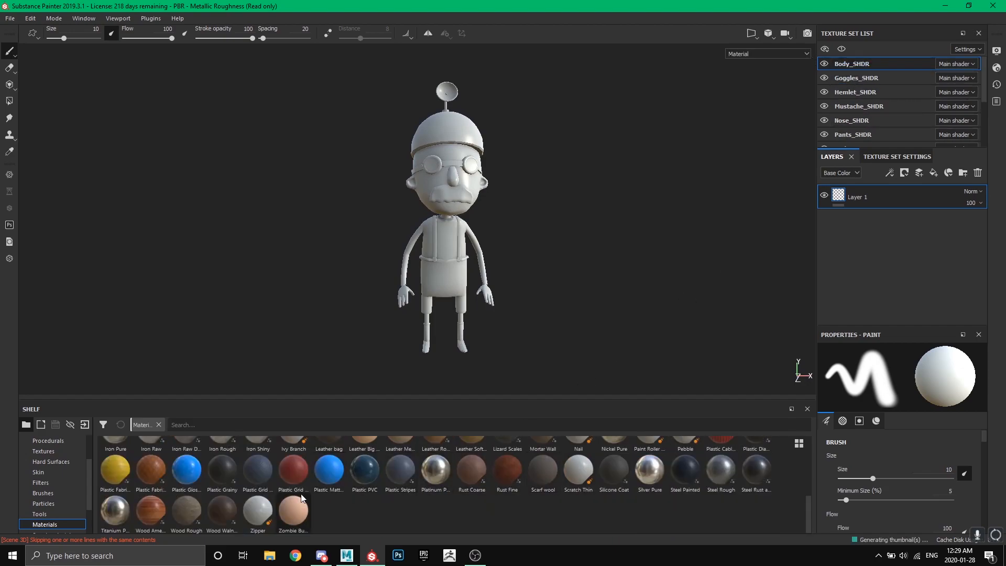
{"action": "left_click_drag", "start_coordinate": [295, 455], "coordinate": [455, 233]}
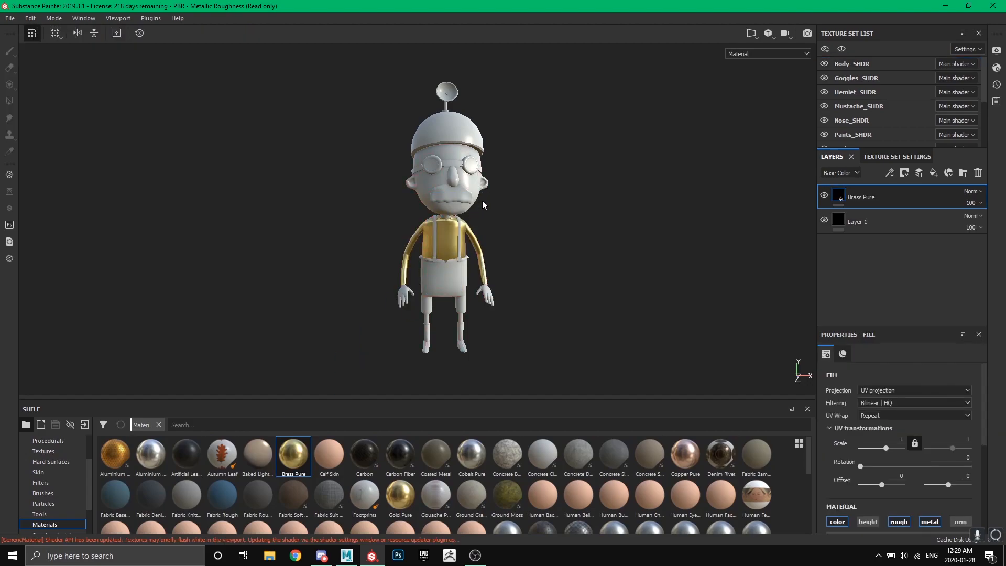
{"action": "scroll", "coordinate": [471, 266], "scroll_direction": "up", "scroll_amount": 3}
{"action": "left_click_drag", "start_coordinate": [421, 268], "coordinate": [498, 295], "text": "alt"}
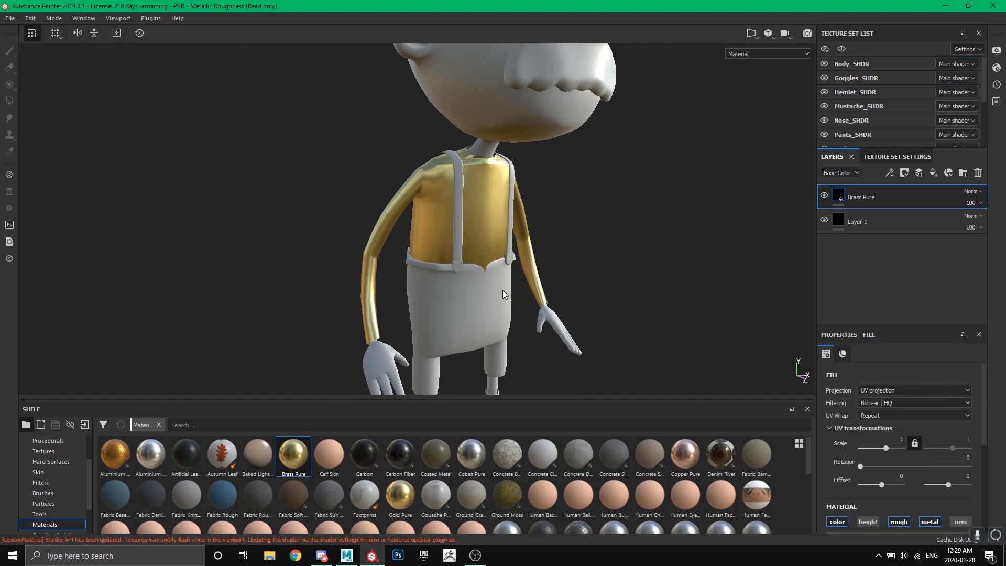
{"action": "scroll", "coordinate": [541, 298], "scroll_direction": "down", "scroll_amount": 2}
Try the Brass Pure material on the Body_SHDR texture set and undo it.
{"action": "left_click_drag", "start_coordinate": [299, 453], "coordinate": [578, 256]}
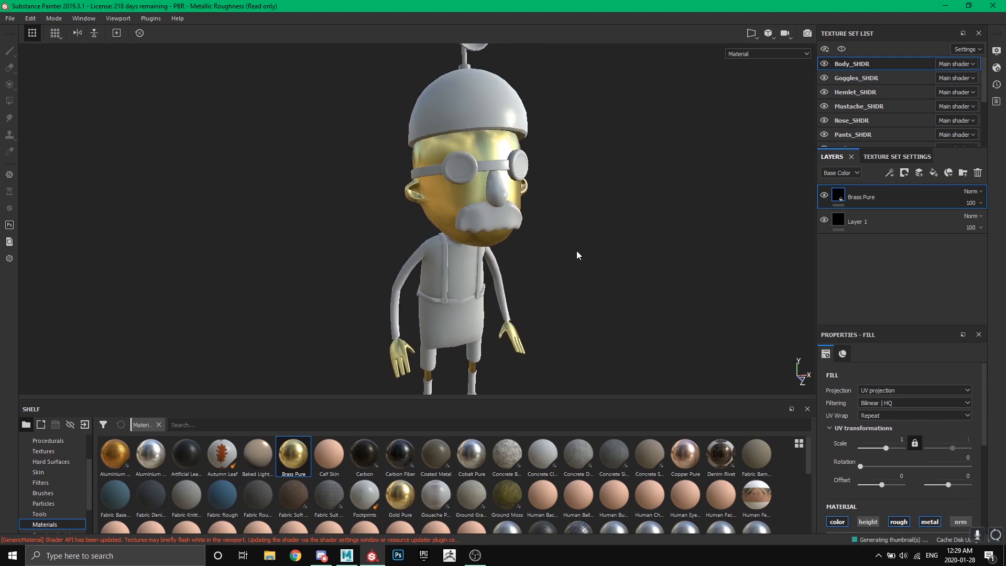
{"action": "key", "text": "ctrl+z"}
{"action": "left_click_drag", "start_coordinate": [490, 320], "coordinate": [504, 280], "text": "alt"}
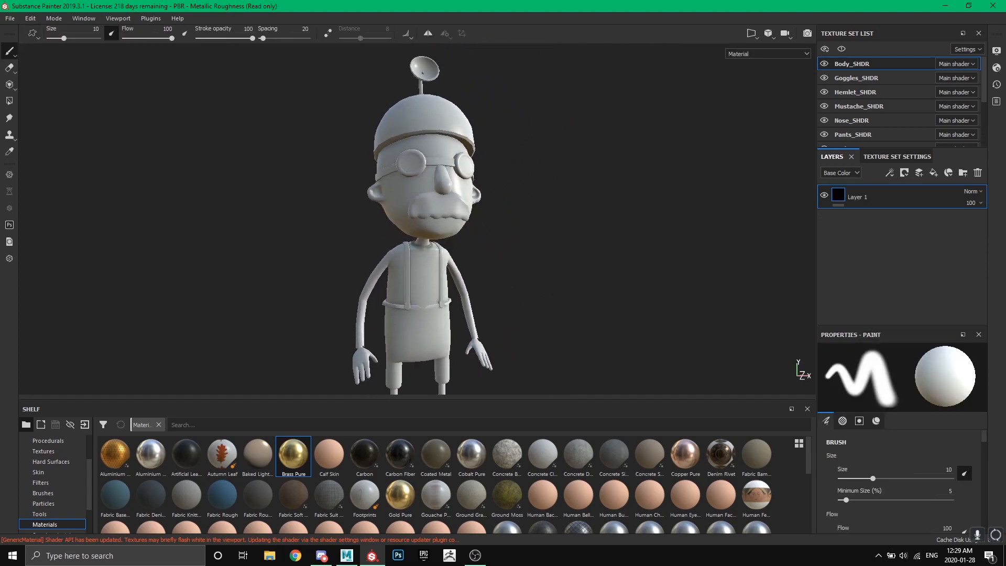
{"action": "scroll", "coordinate": [447, 314], "scroll_direction": "down", "scroll_amount": 1}
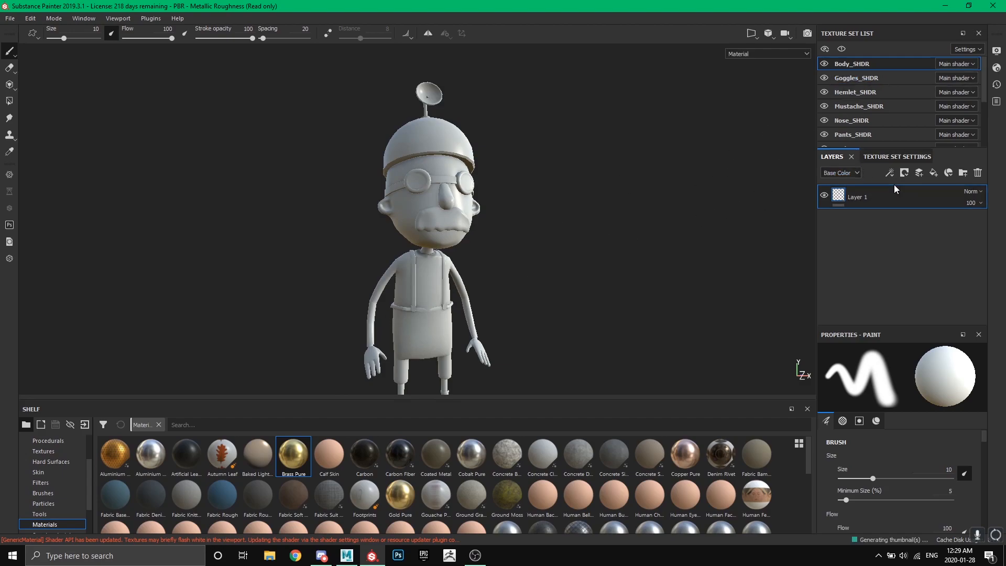
Enlarge the texture set list so that more texture sets show above the layer stack.
{"action": "left_click", "coordinate": [887, 156]}
{"action": "left_click", "coordinate": [830, 156]}
{"action": "left_click_drag", "start_coordinate": [859, 149], "coordinate": [855, 179]}
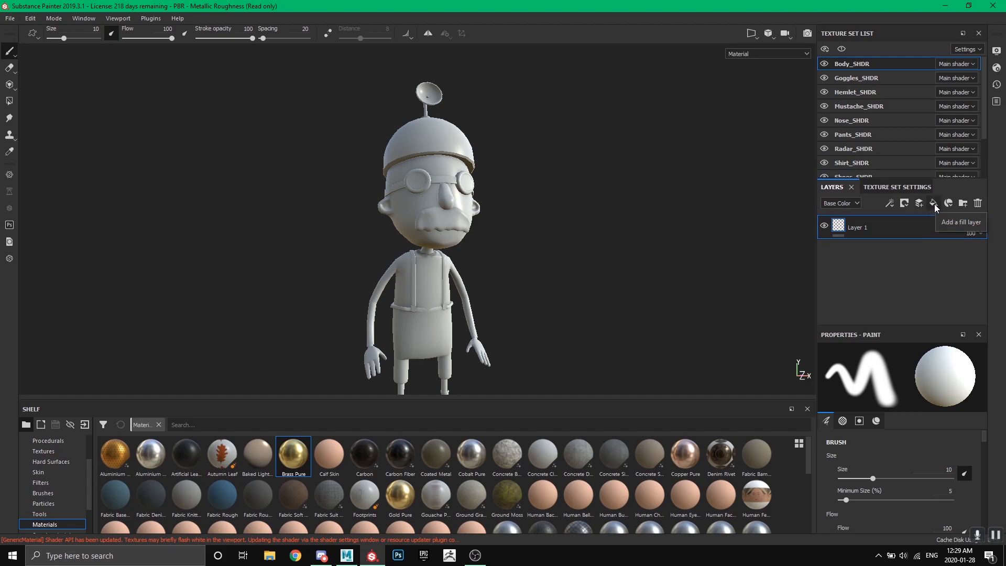
{"action": "left_click_drag", "start_coordinate": [586, 247], "coordinate": [570, 257], "text": "alt"}
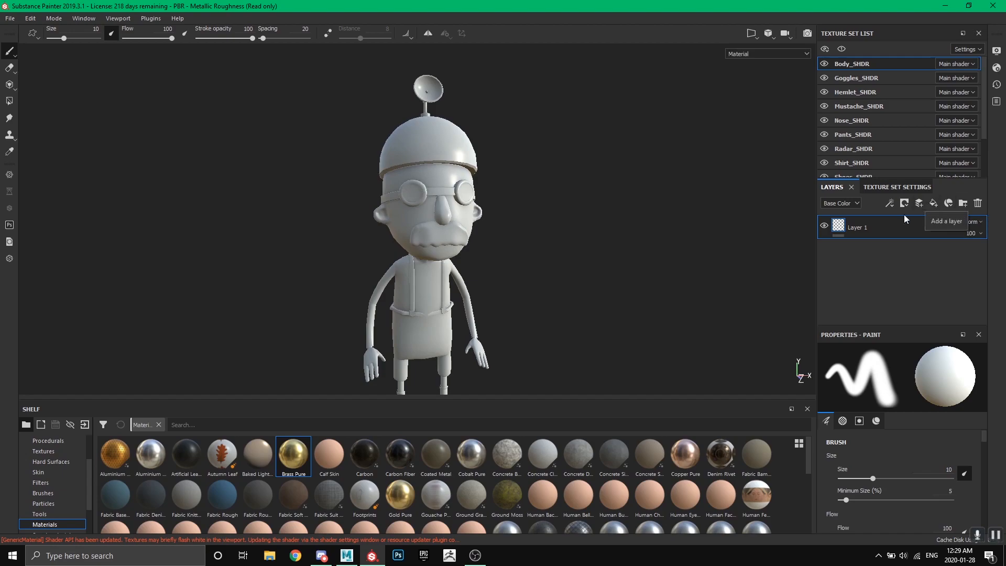
{"action": "left_click_drag", "start_coordinate": [398, 304], "coordinate": [544, 272], "text": "alt"}
{"action": "middle_click_drag", "start_coordinate": [554, 250], "coordinate": [548, 281], "text": "alt"}
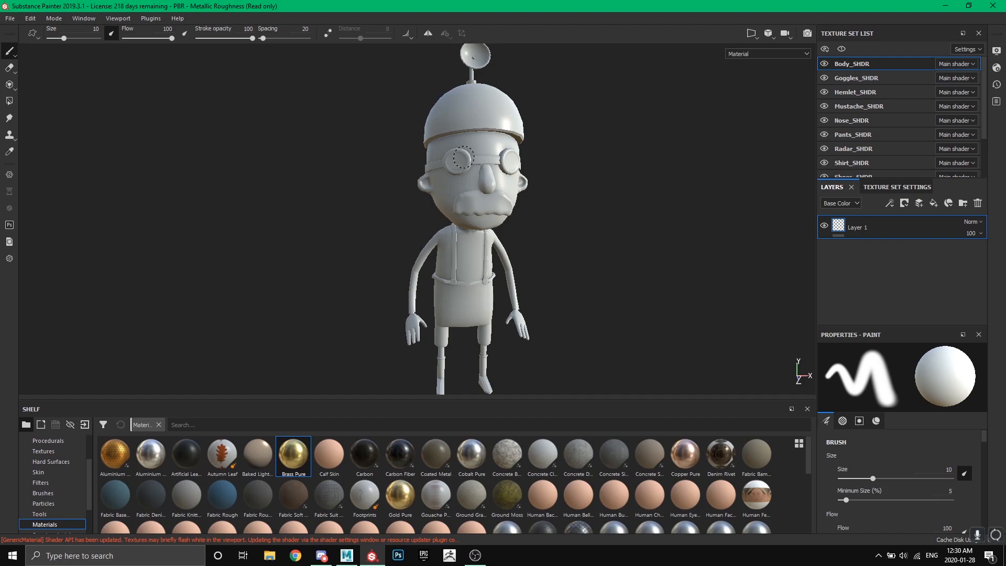
{"action": "mouse_move", "coordinate": [550, 169]}
{"action": "left_mouse_down", "text": "alt"}
{"action": "mouse_move", "coordinate": [545, 206]}
{"action": "mouse_move", "coordinate": [563, 207]}
{"action": "mouse_move", "coordinate": [551, 206]}
{"action": "left_mouse_up", "text": "alt"}
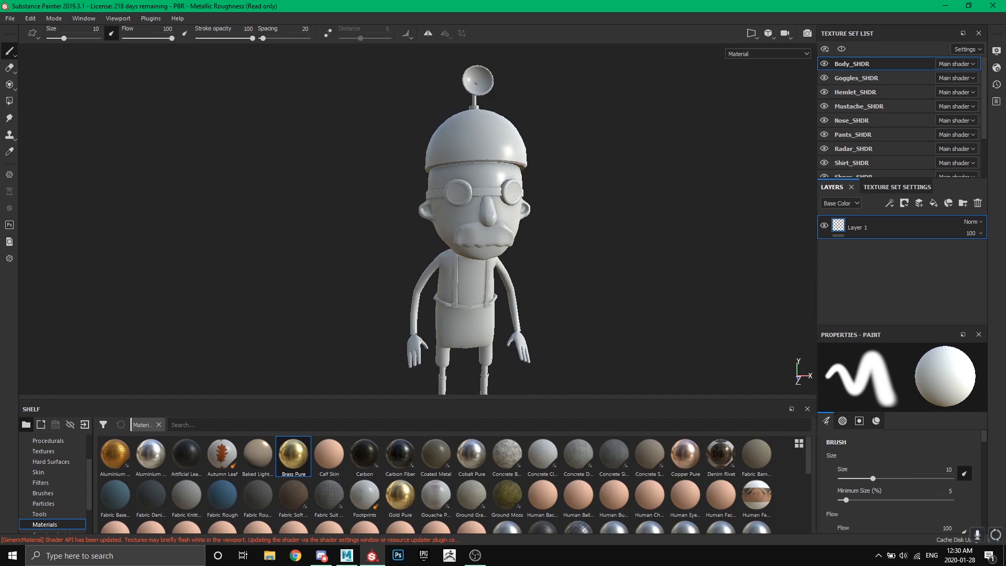
{"action": "middle_click_drag", "start_coordinate": [573, 202], "coordinate": [551, 184], "text": "alt"}
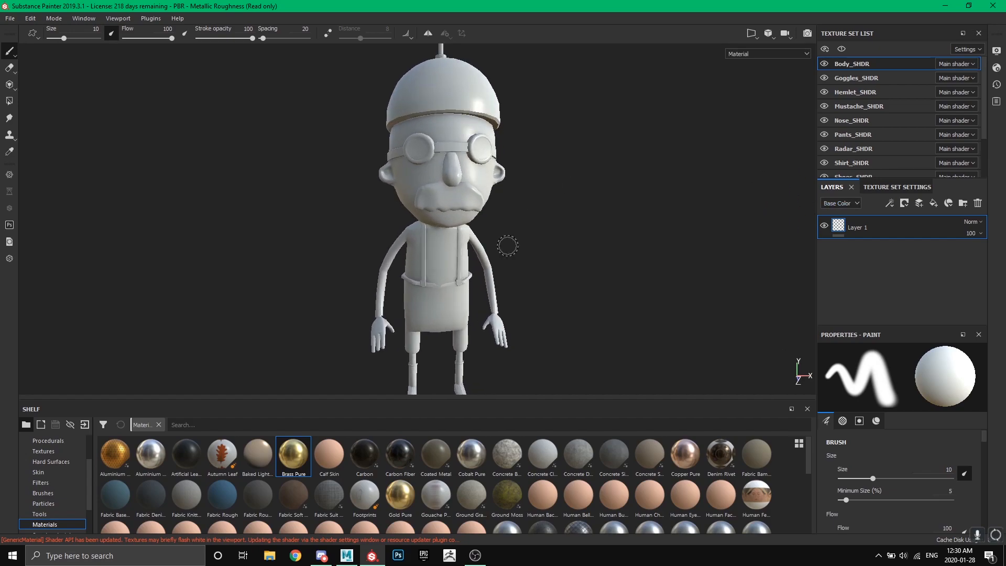
{"action": "scroll", "coordinate": [68, 485], "scroll_direction": "down", "scroll_amount": 2}
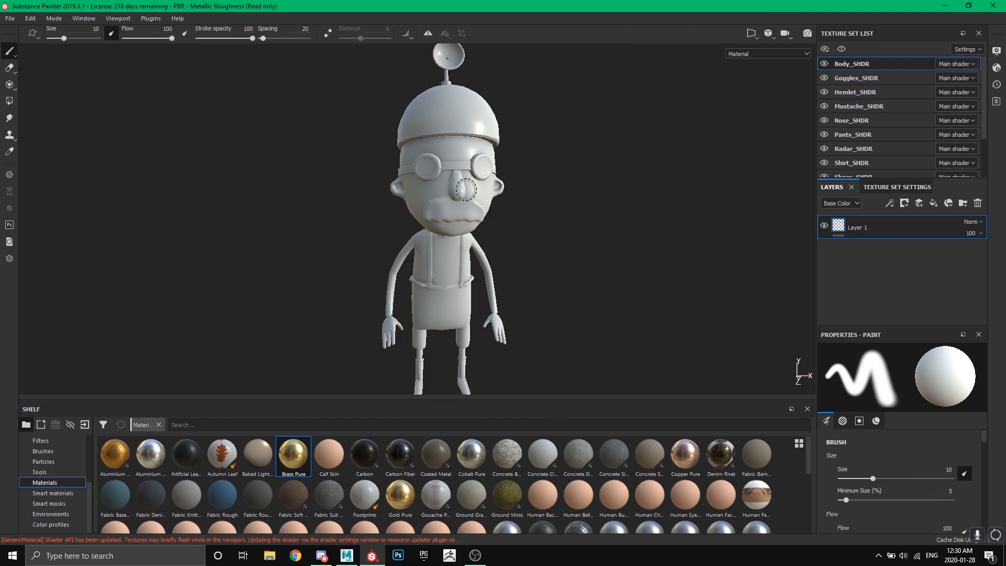
{"action": "scroll", "coordinate": [562, 172], "scroll_direction": "down", "scroll_amount": 1}
{"action": "scroll", "coordinate": [576, 200], "scroll_direction": "down", "scroll_amount": 2}
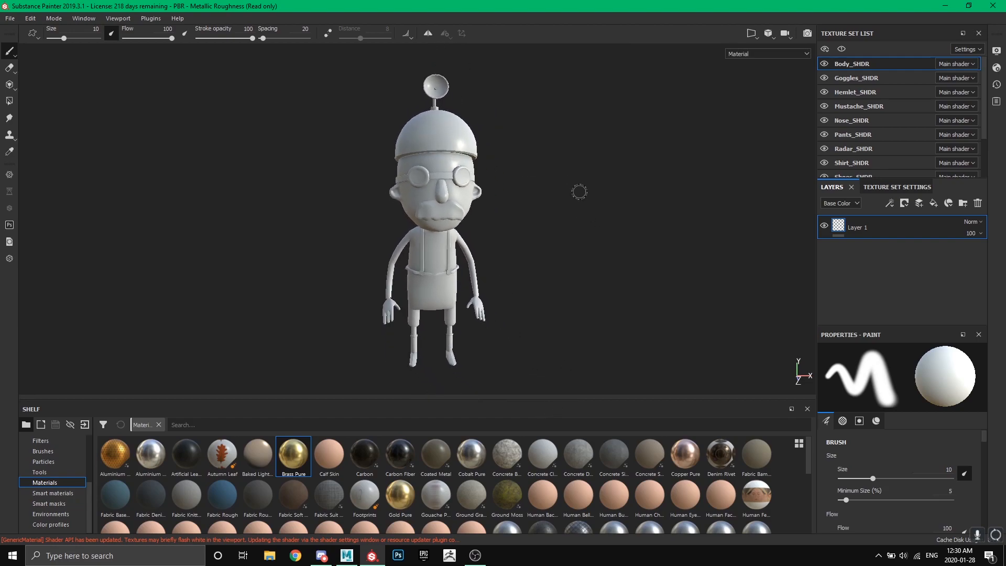
Apply the Human Back Skin material to the Body_SHDR texture set as a new fill layer.
{"action": "scroll", "coordinate": [356, 484], "scroll_direction": "down", "scroll_amount": 4}
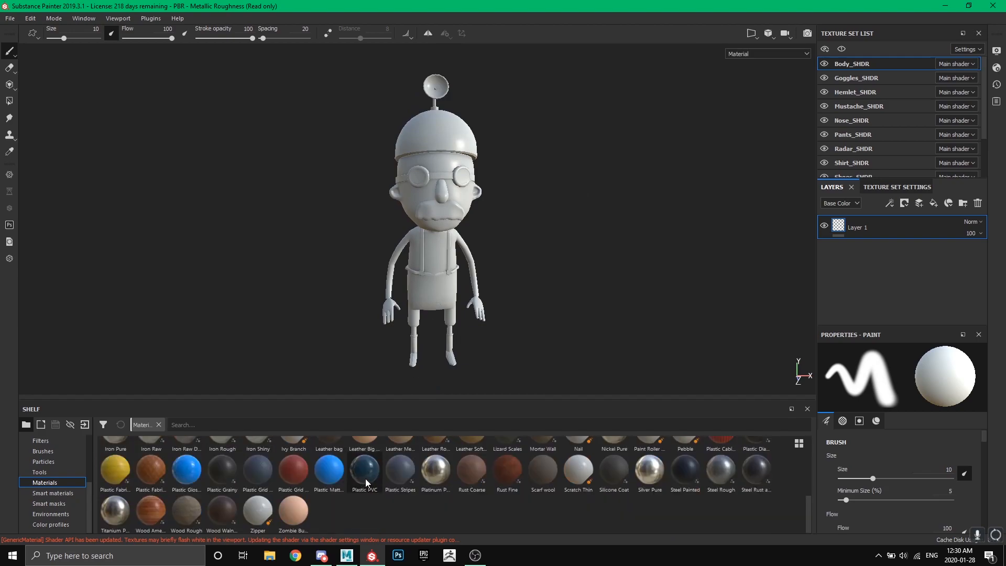
{"action": "scroll", "coordinate": [409, 496], "scroll_direction": "up", "scroll_amount": 3}
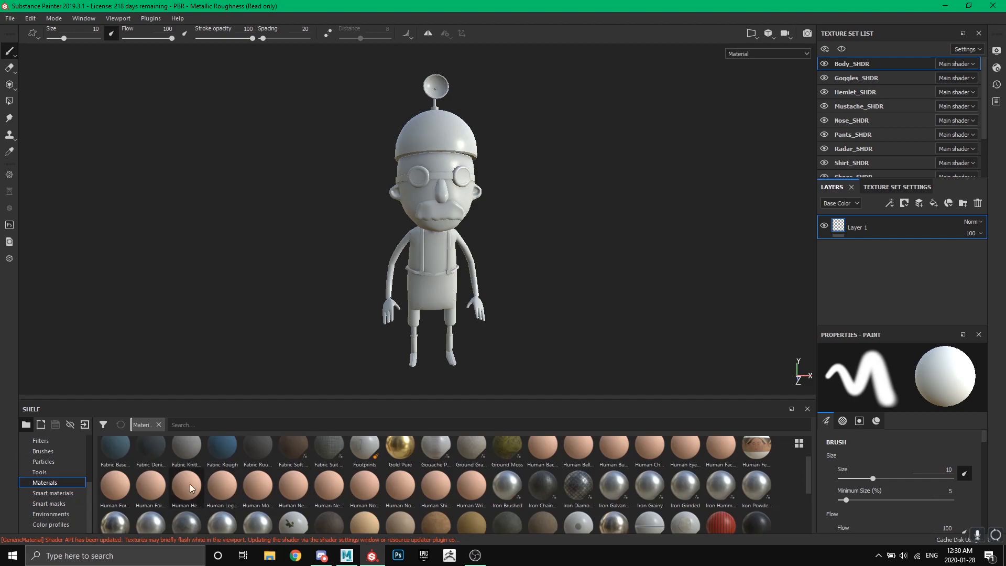
{"action": "scroll", "coordinate": [335, 485], "scroll_direction": "down", "scroll_amount": 3}
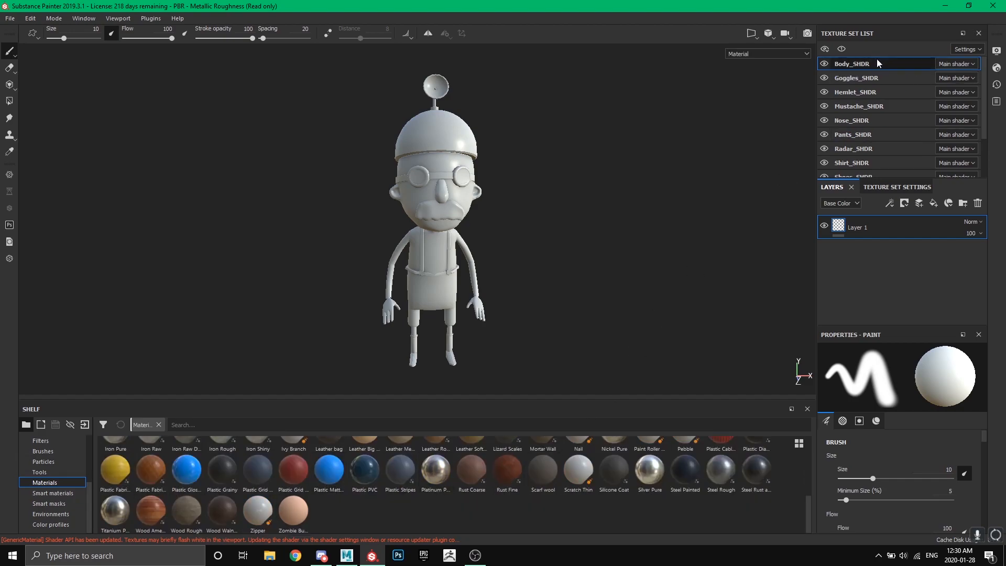
{"action": "scroll", "coordinate": [373, 262], "scroll_direction": "up", "scroll_amount": 2}
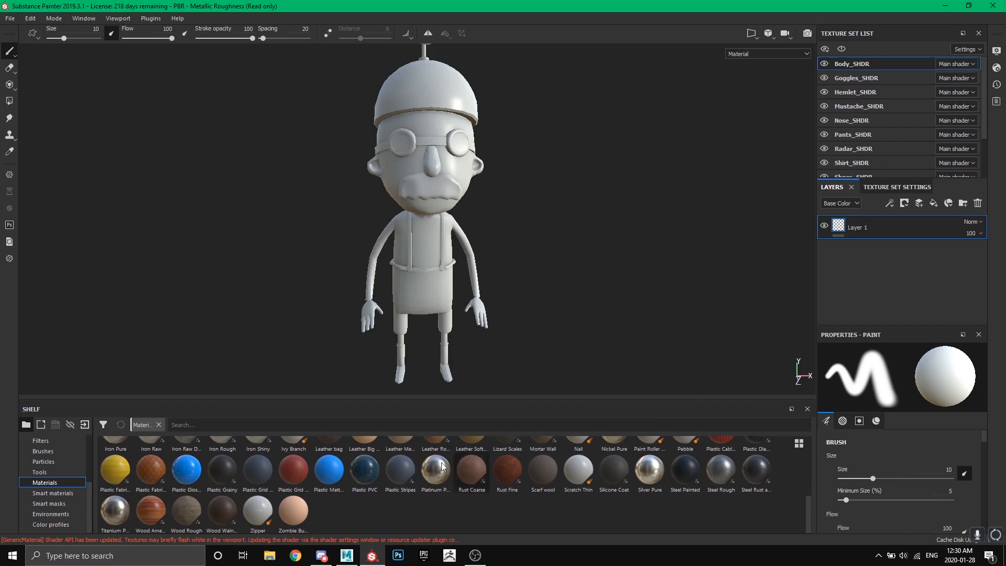
{"action": "scroll", "coordinate": [464, 476], "scroll_direction": "up", "scroll_amount": 3}
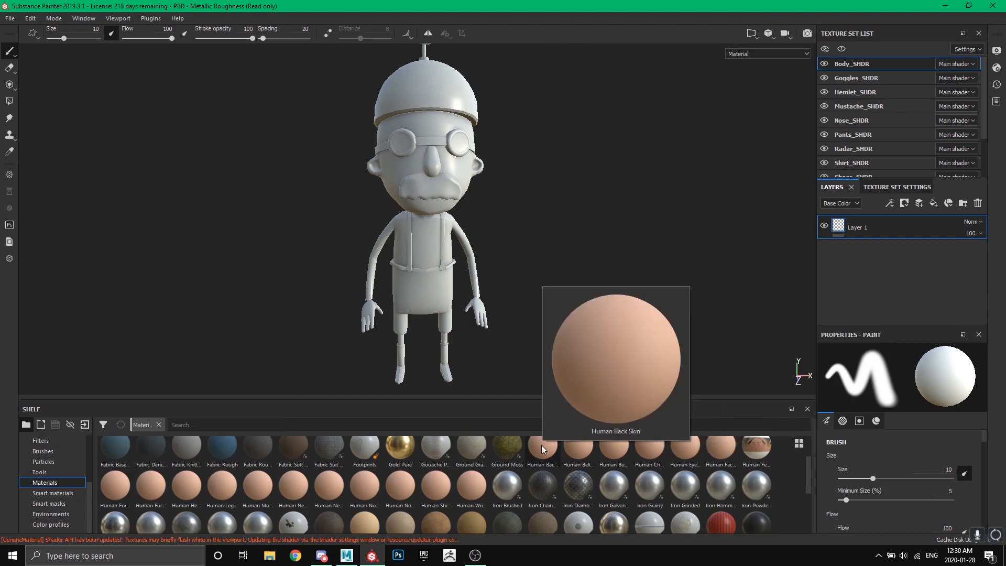
{"action": "left_click_drag", "start_coordinate": [542, 445], "coordinate": [638, 141]}
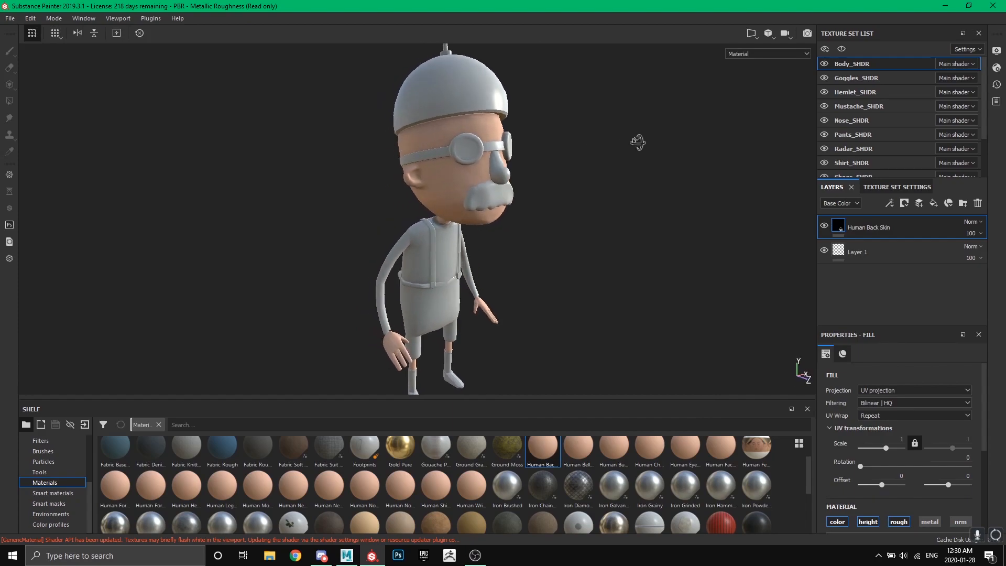
Try a texture size of 4096 for the Body_SHDR texture set and inspect the skin on the face.
{"action": "scroll", "coordinate": [510, 175], "scroll_direction": "up", "scroll_amount": 6}
{"action": "middle_click_drag", "start_coordinate": [510, 175], "coordinate": [602, 301], "text": "alt"}
{"action": "scroll", "coordinate": [602, 301], "scroll_direction": "up", "scroll_amount": 2}
{"action": "scroll", "coordinate": [519, 268], "scroll_direction": "down", "scroll_amount": 3}
{"action": "middle_click_drag", "start_coordinate": [563, 207], "coordinate": [584, 240], "text": "alt"}
{"action": "scroll", "coordinate": [521, 247], "scroll_direction": "down", "scroll_amount": 2}
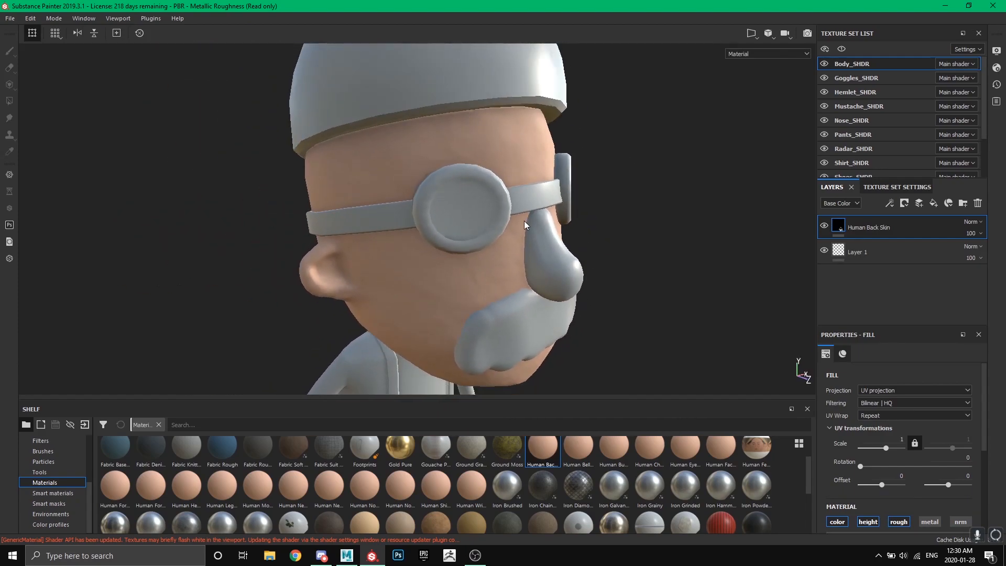
{"action": "left_click", "coordinate": [893, 189]}
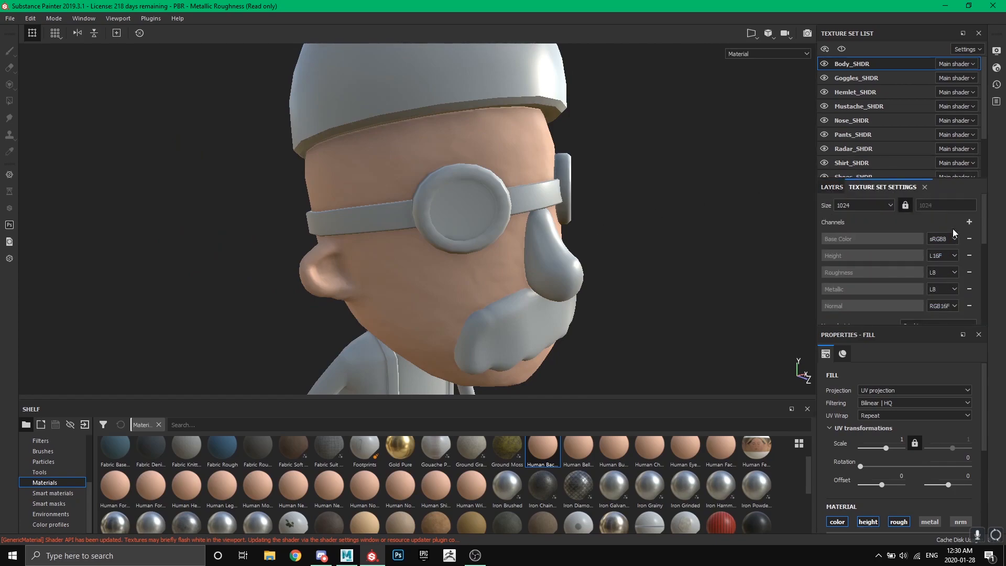
{"action": "left_click", "coordinate": [861, 201]}
{"action": "left_click", "coordinate": [851, 247]}
{"action": "left_click_drag", "start_coordinate": [504, 347], "coordinate": [739, 347], "text": "alt"}
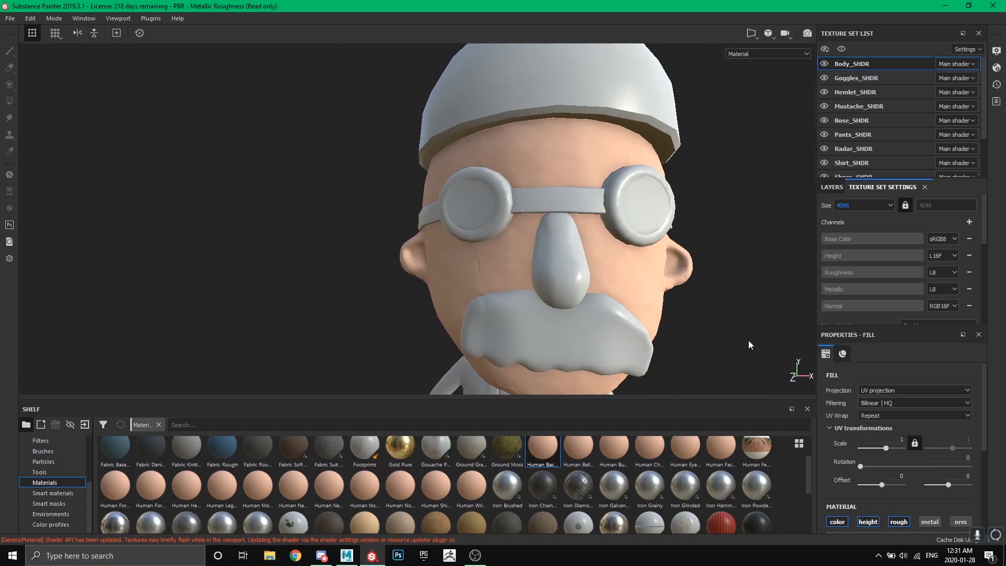
Return the Body_SHDR texture size to 1024 and select Layer 1 in the layer stack.
{"action": "left_click", "coordinate": [864, 205]}
{"action": "left_click", "coordinate": [851, 235]}
{"action": "left_click_drag", "start_coordinate": [655, 241], "coordinate": [587, 241], "text": "alt"}
{"action": "middle_click_drag", "start_coordinate": [587, 238], "coordinate": [579, 121], "text": "alt"}
{"action": "scroll", "coordinate": [581, 125], "scroll_direction": "down", "scroll_amount": 5}
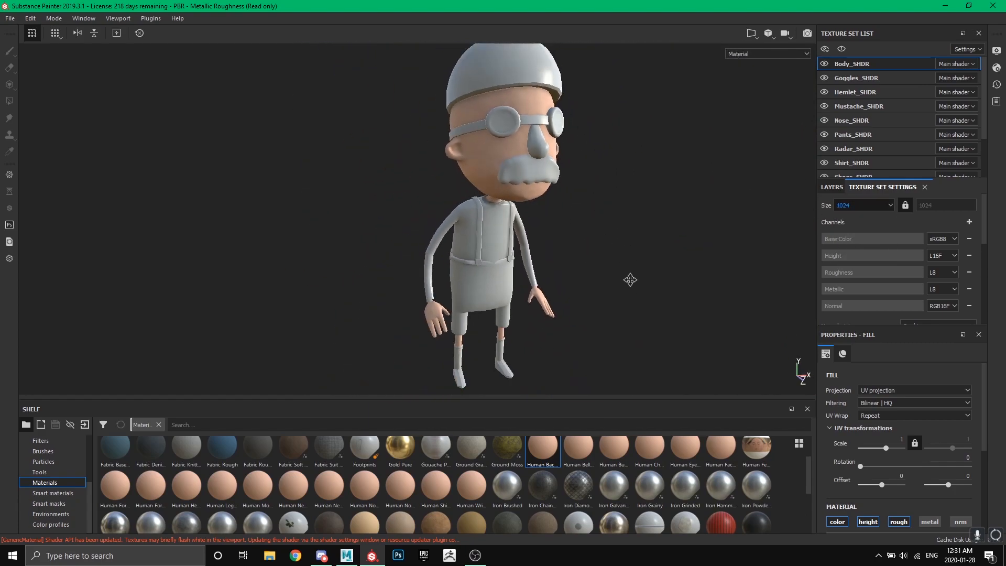
{"action": "middle_click_drag", "start_coordinate": [633, 285], "coordinate": [563, 202], "text": "alt"}
{"action": "mouse_move", "coordinate": [568, 254]}
{"action": "left_mouse_down", "text": "alt"}
{"action": "mouse_move", "coordinate": [428, 232]}
{"action": "mouse_move", "coordinate": [474, 170]}
{"action": "mouse_move", "coordinate": [572, 258]}
{"action": "left_mouse_up", "text": "alt"}
{"action": "middle_click_drag", "start_coordinate": [584, 220], "coordinate": [579, 286], "text": "alt"}
{"action": "left_click_drag", "start_coordinate": [595, 295], "coordinate": [575, 270], "text": "alt"}
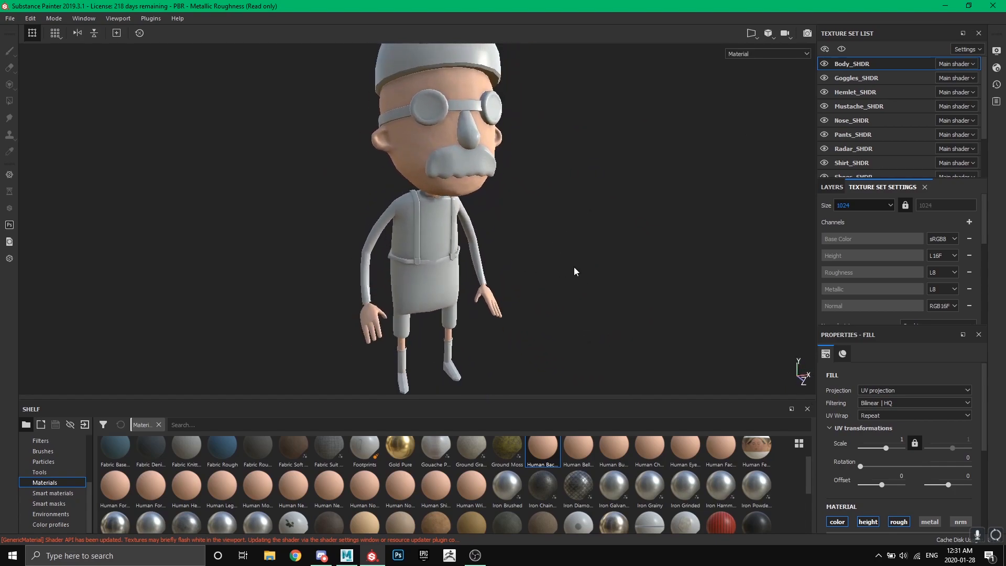
{"action": "left_click", "coordinate": [830, 187]}
{"action": "left_click", "coordinate": [863, 253]}
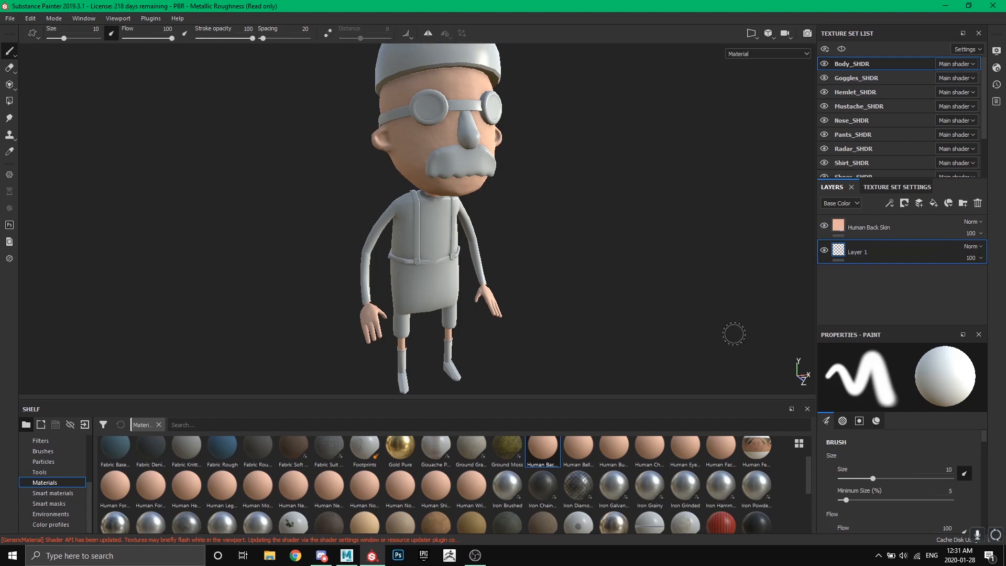
Examine how the skin material looks on the character's full figure and up close on the face.
{"action": "scroll", "coordinate": [563, 298], "scroll_direction": "down", "scroll_amount": 1}
{"action": "middle_click_drag", "start_coordinate": [542, 208], "coordinate": [535, 251], "text": "alt"}
{"action": "scroll", "coordinate": [535, 251], "scroll_direction": "down", "scroll_amount": 1}
{"action": "mouse_move", "coordinate": [535, 266]}
{"action": "left_mouse_down", "text": "alt"}
{"action": "mouse_move", "coordinate": [542, 254]}
{"action": "mouse_move", "coordinate": [539, 269]}
{"action": "left_mouse_up", "text": "alt"}
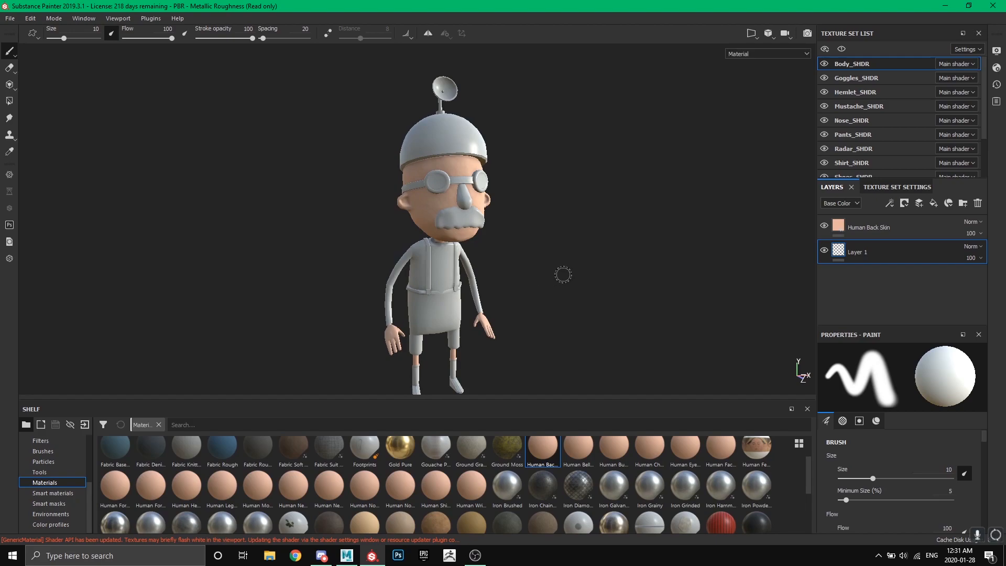
{"action": "scroll", "coordinate": [542, 266], "scroll_direction": "up", "scroll_amount": 3}
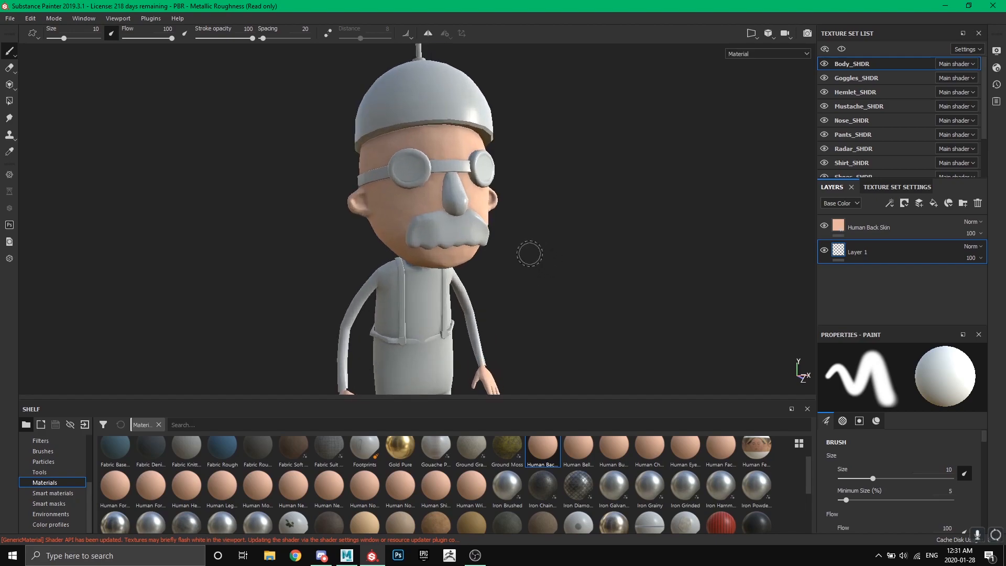
{"action": "middle_click_drag", "start_coordinate": [538, 239], "coordinate": [584, 277], "text": "alt"}
{"action": "scroll", "coordinate": [584, 262], "scroll_direction": "up", "scroll_amount": 2}
{"action": "left_click_drag", "start_coordinate": [584, 260], "coordinate": [428, 248], "text": "alt"}
{"action": "left_click_drag", "start_coordinate": [709, 300], "coordinate": [651, 278], "text": "alt"}
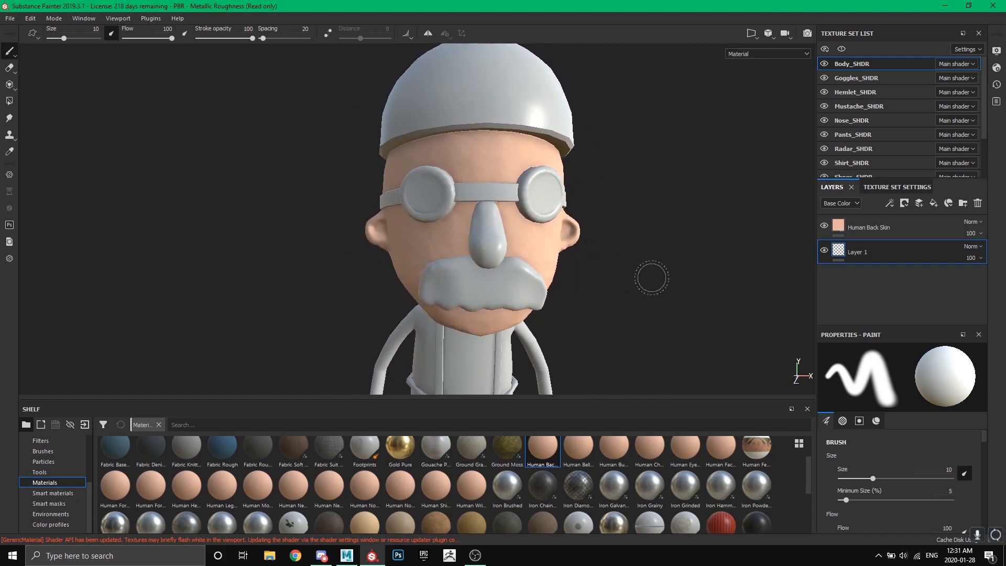
Delete the empty Layer 1 below Human Back Skin and add a new paint layer above the skin layer.
{"action": "left_click", "coordinate": [911, 234]}
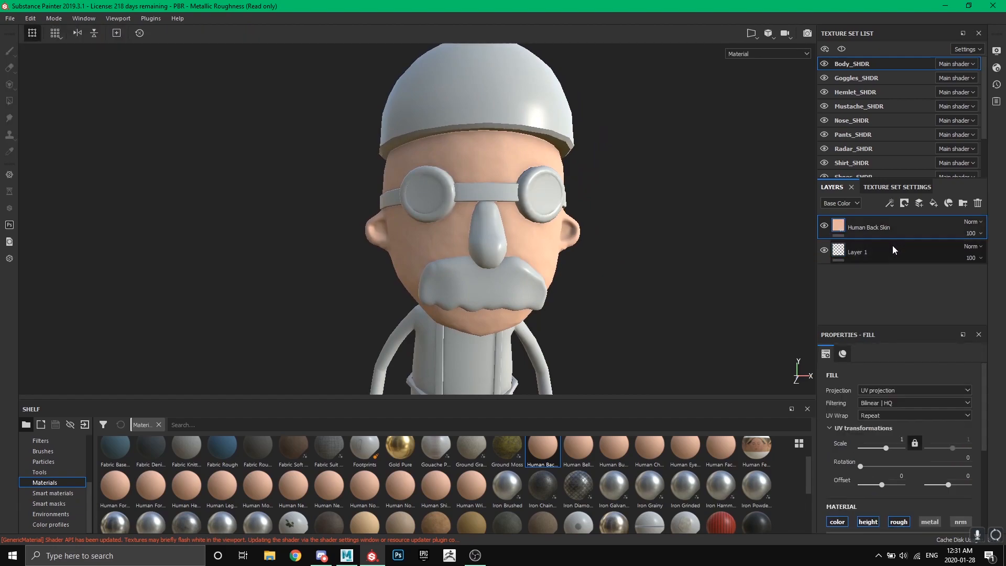
{"action": "left_click", "coordinate": [894, 249]}
{"action": "left_click", "coordinate": [977, 204]}
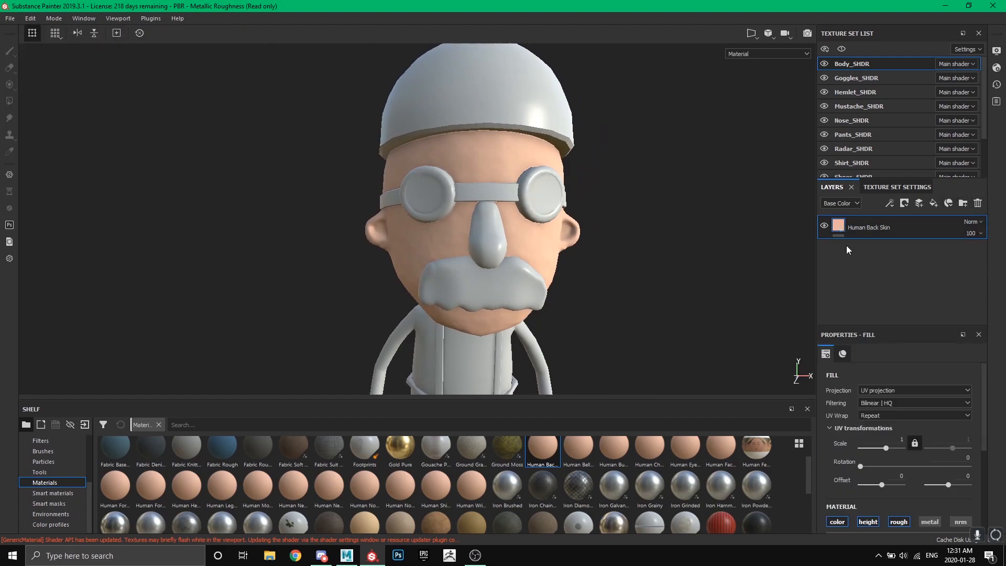
{"action": "left_click", "coordinate": [921, 205]}
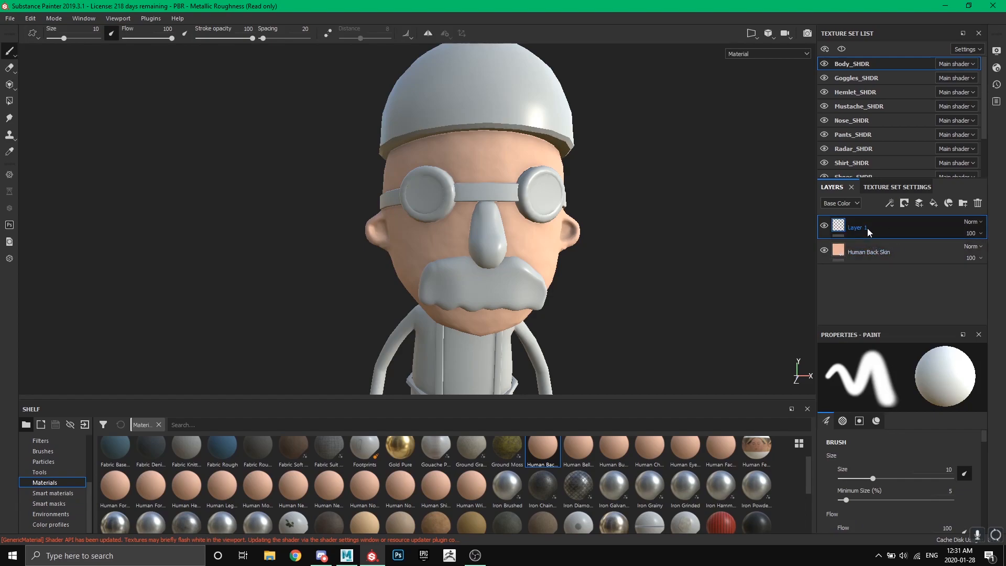
Browse the materials and load Lizard Scales as the paint material for the new layer.
{"action": "scroll", "coordinate": [329, 496], "scroll_direction": "up", "scroll_amount": 1}
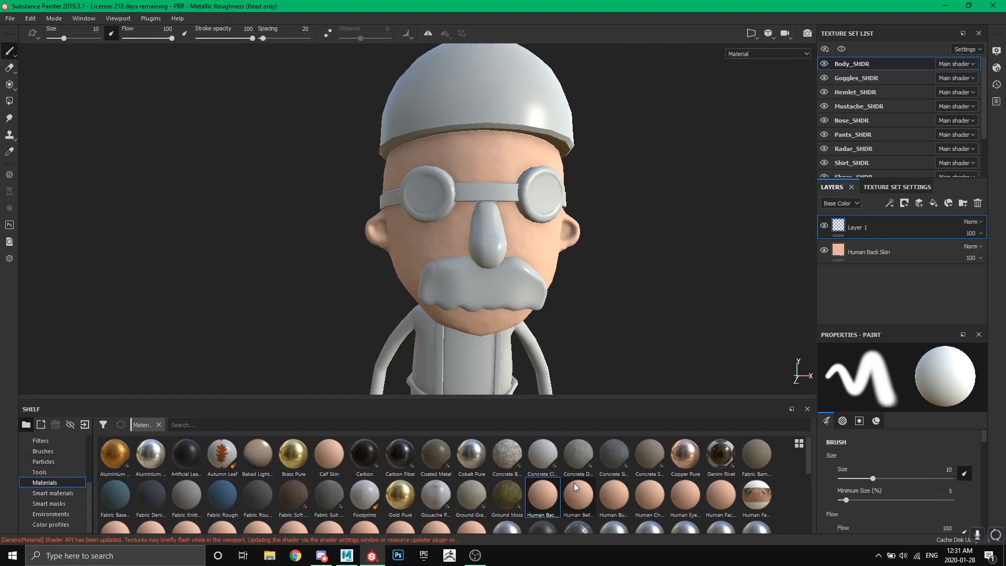
{"action": "scroll", "coordinate": [569, 489], "scroll_direction": "down", "scroll_amount": 4}
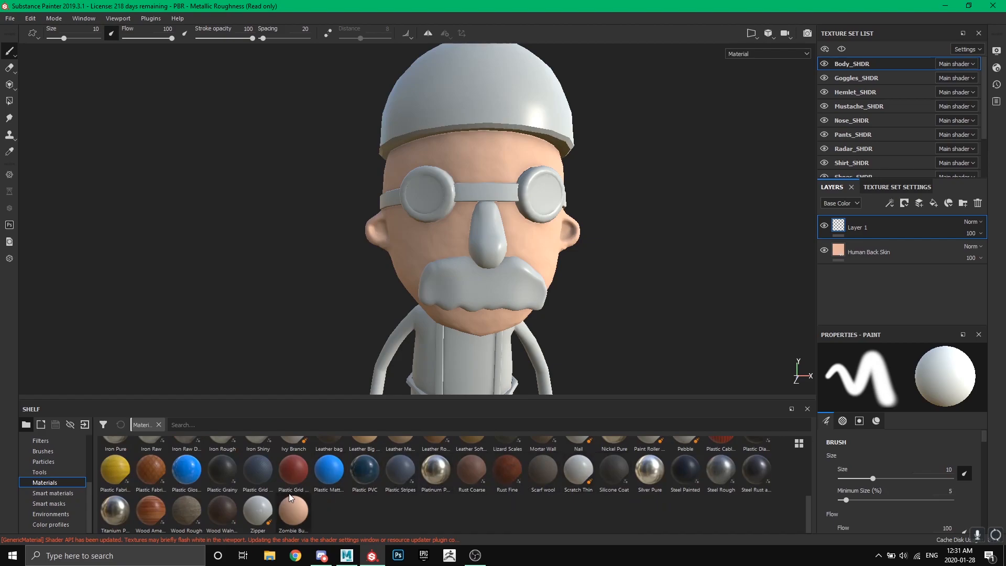
{"action": "scroll", "coordinate": [220, 497], "scroll_direction": "up", "scroll_amount": 2}
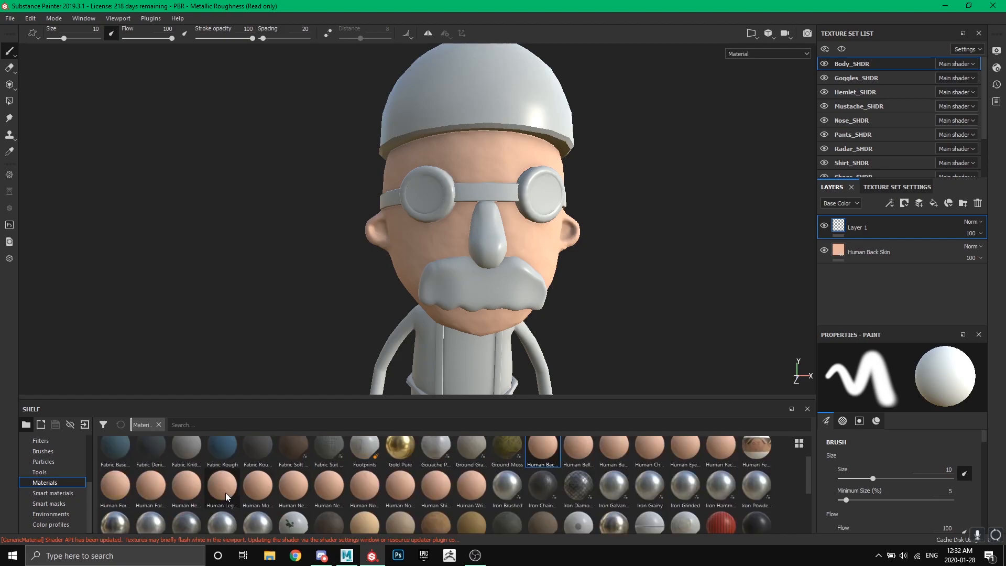
{"action": "scroll", "coordinate": [524, 495], "scroll_direction": "down", "scroll_amount": 3}
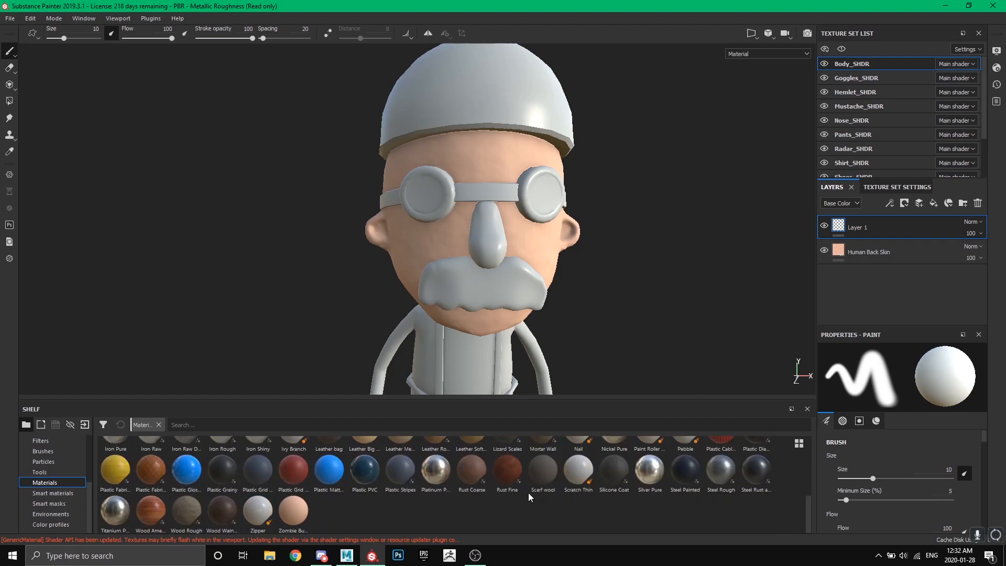
{"action": "scroll", "coordinate": [528, 493], "scroll_direction": "up", "scroll_amount": 3}
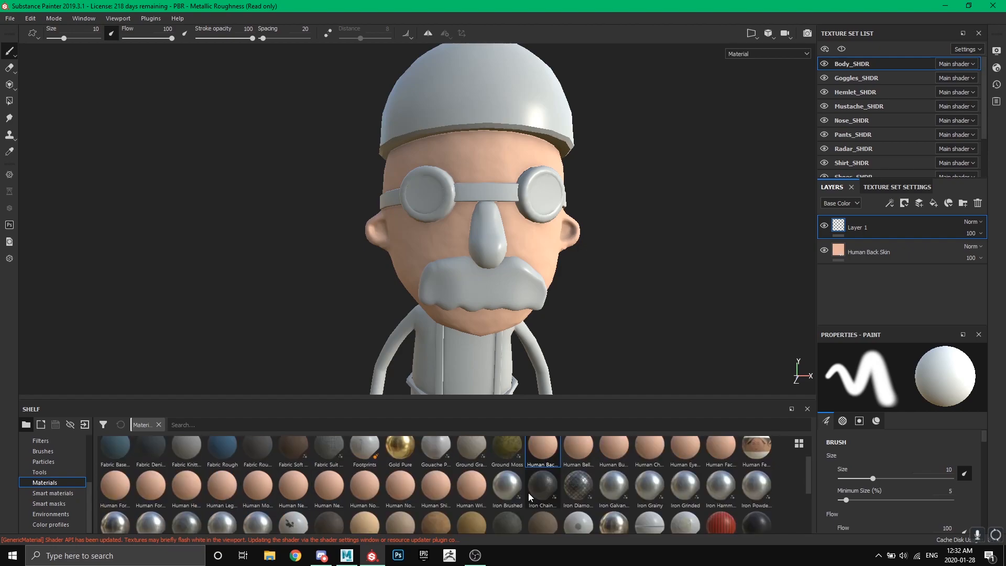
{"action": "left_click", "coordinate": [515, 522]}
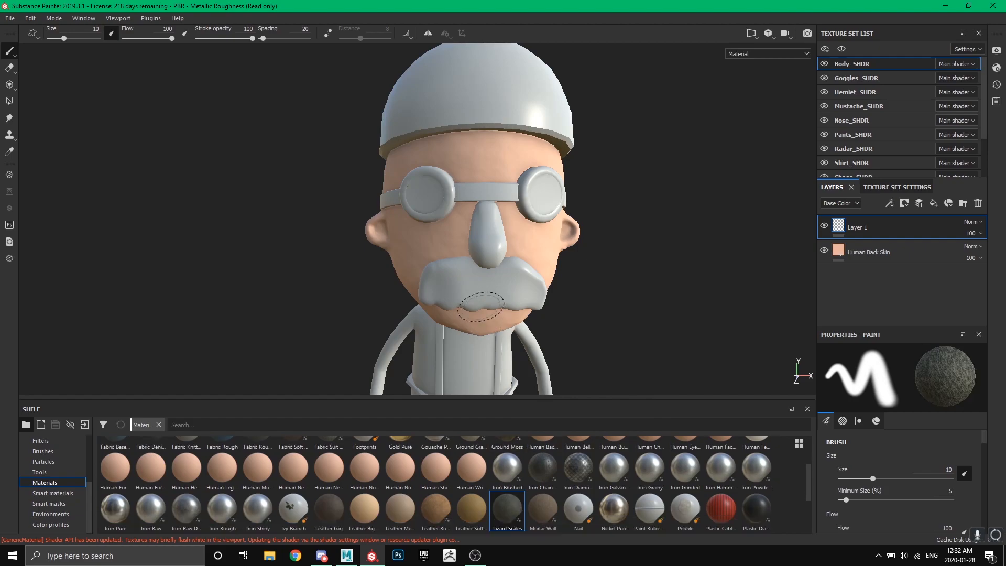
Browse the brush presets and choose the Dust brush for painting on the new layer.
{"action": "scroll", "coordinate": [48, 500], "scroll_direction": "up", "scroll_amount": 3}
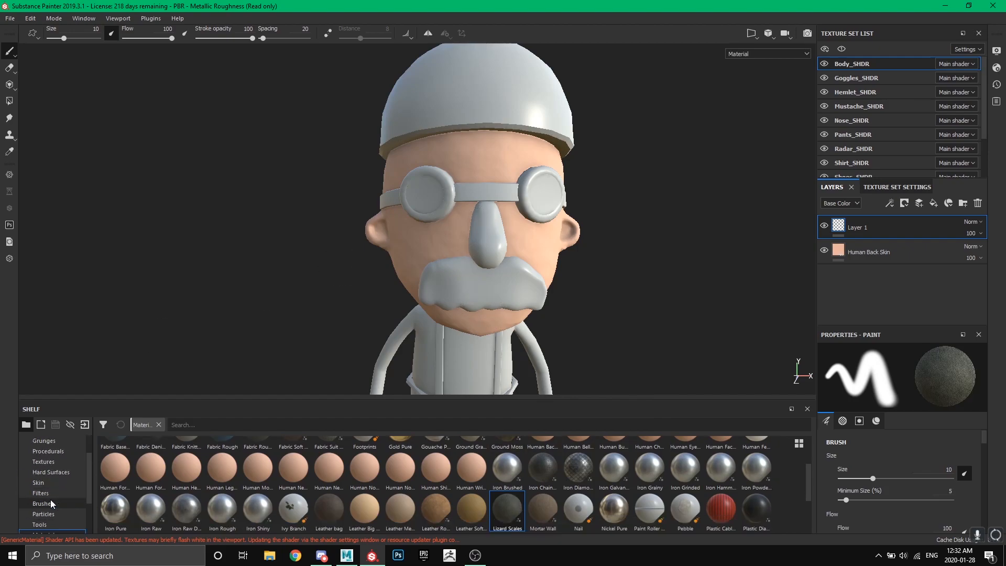
{"action": "left_click", "coordinate": [52, 502]}
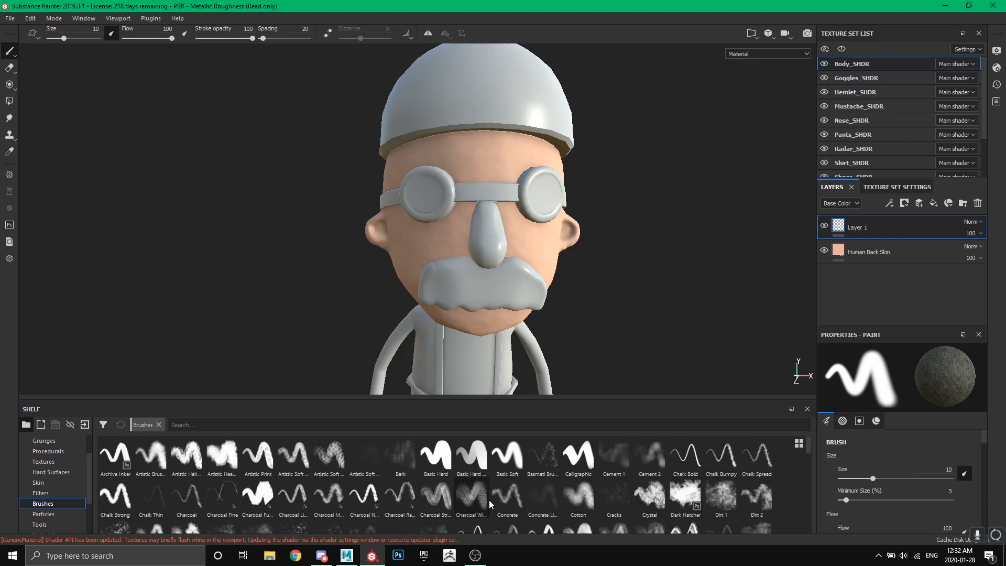
{"action": "scroll", "coordinate": [489, 500], "scroll_direction": "down", "scroll_amount": 3}
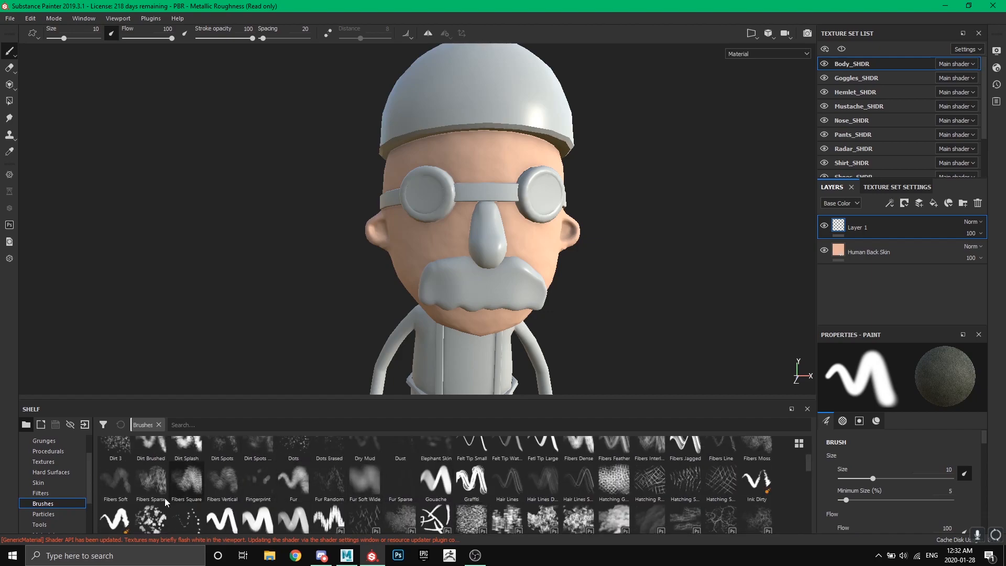
{"action": "scroll", "coordinate": [524, 469], "scroll_direction": "up", "scroll_amount": 3}
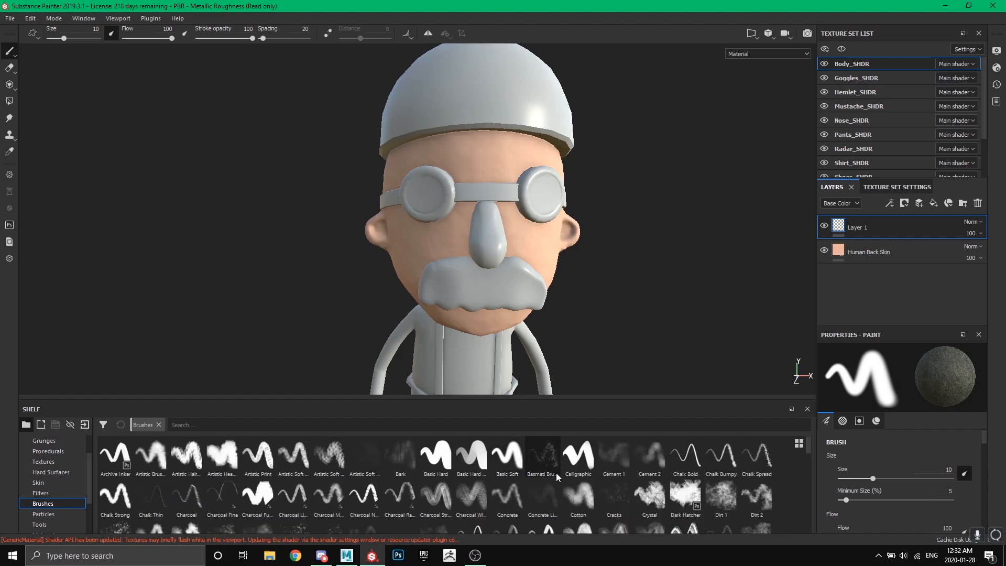
{"action": "scroll", "coordinate": [663, 494], "scroll_direction": "down", "scroll_amount": 3}
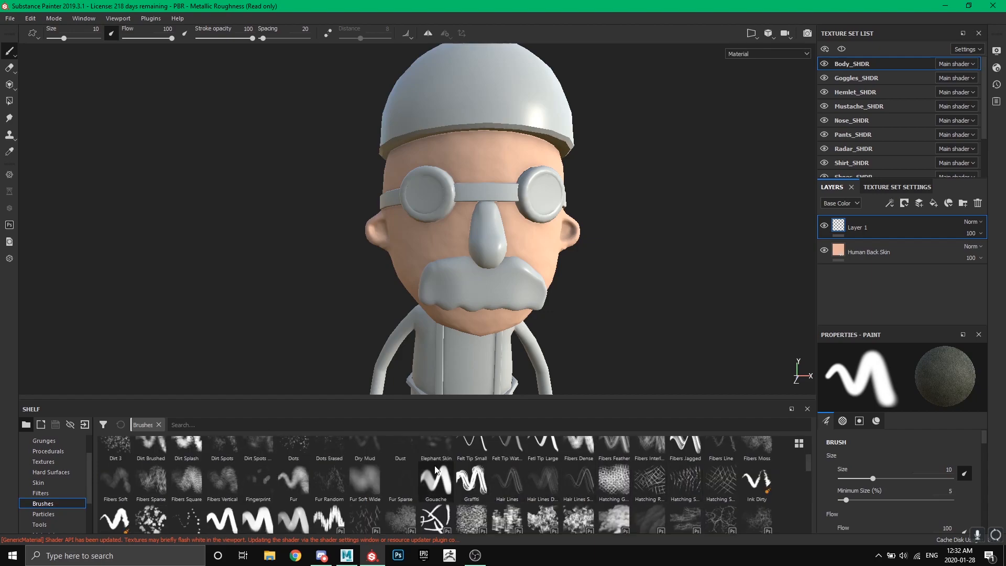
{"action": "left_click", "coordinate": [404, 455]}
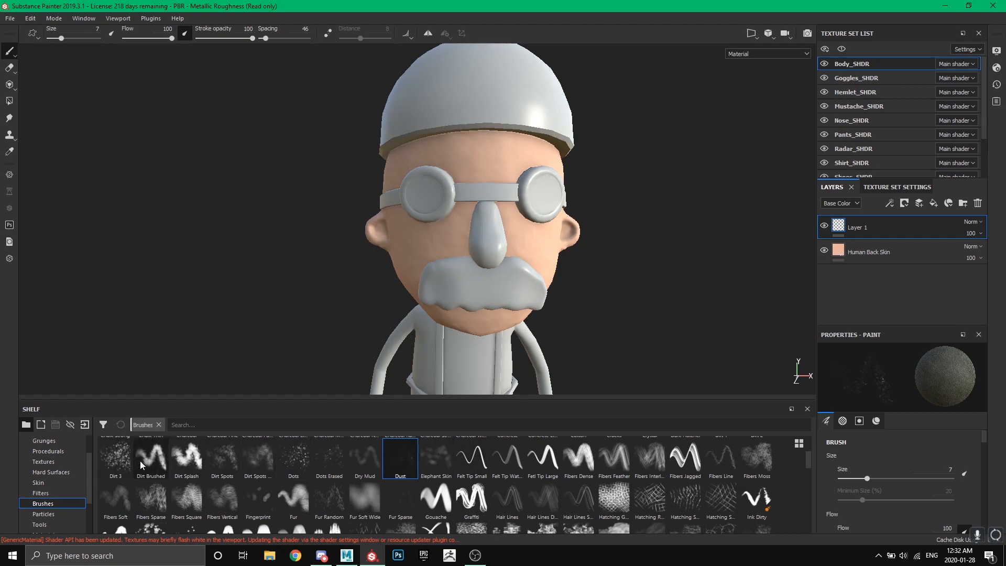
Choose the Dirt Spots brush and try Lizard Scales strokes over the forehead and face, undoing them.
{"action": "left_click", "coordinate": [220, 458]}
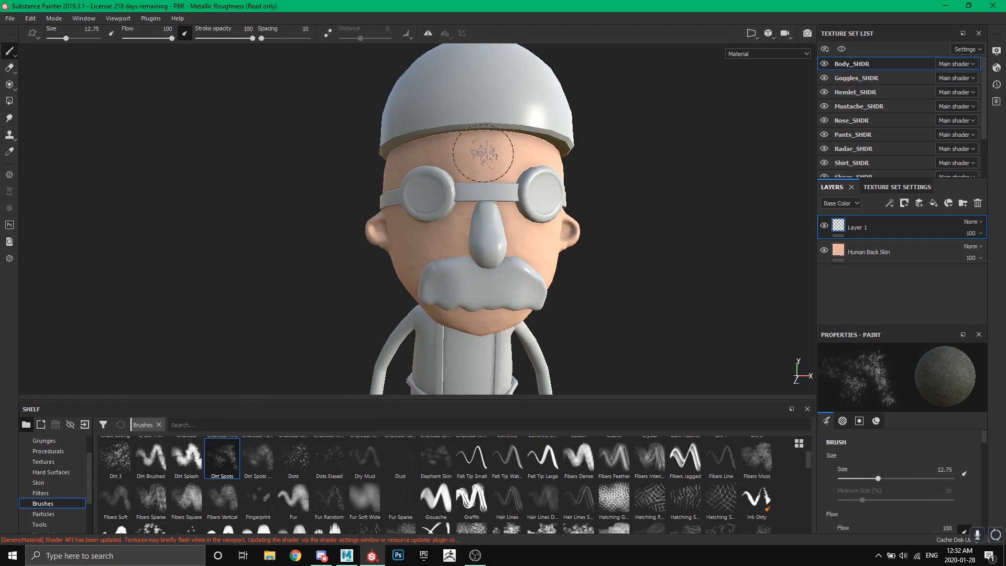
{"action": "left_click_drag", "start_coordinate": [479, 149], "coordinate": [443, 167], "text": "alt"}
{"action": "mouse_move", "coordinate": [442, 166]}
{"action": "right_mouse_down", "text": "alt"}
{"action": "mouse_move", "coordinate": [516, 176]}
{"action": "mouse_move", "coordinate": [488, 178]}
{"action": "mouse_move", "coordinate": [489, 147]}
{"action": "mouse_move", "coordinate": [552, 162]}
{"action": "right_mouse_up", "text": "alt"}
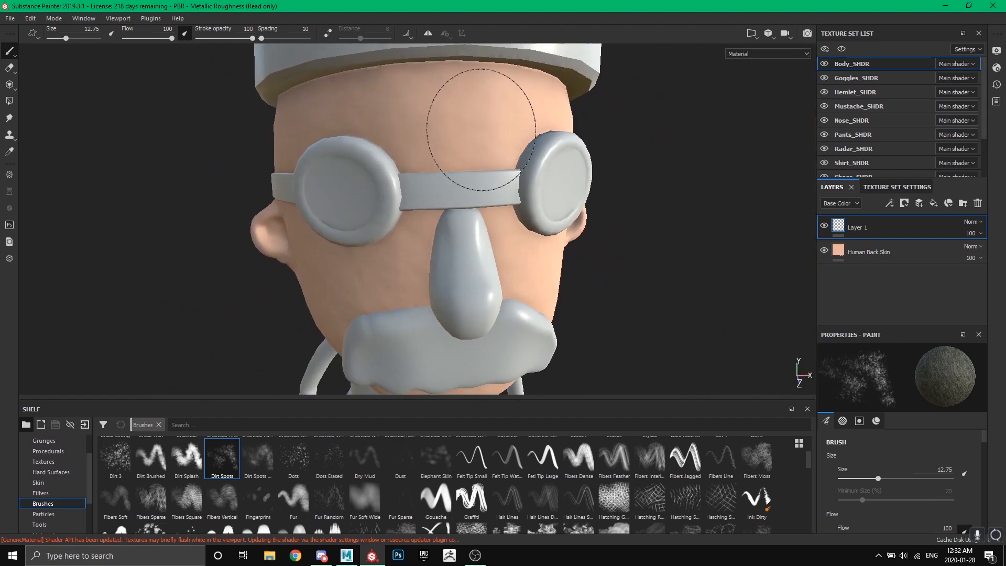
{"action": "mouse_move", "coordinate": [580, 234]}
{"action": "left_mouse_down", "text": "alt"}
{"action": "mouse_move", "coordinate": [561, 209]}
{"action": "mouse_move", "coordinate": [498, 177]}
{"action": "mouse_move", "coordinate": [465, 128]}
{"action": "mouse_move", "coordinate": [294, 126]}
{"action": "mouse_move", "coordinate": [314, 136]}
{"action": "mouse_move", "coordinate": [361, 261]}
{"action": "mouse_move", "coordinate": [487, 227]}
{"action": "left_mouse_up", "text": "alt"}
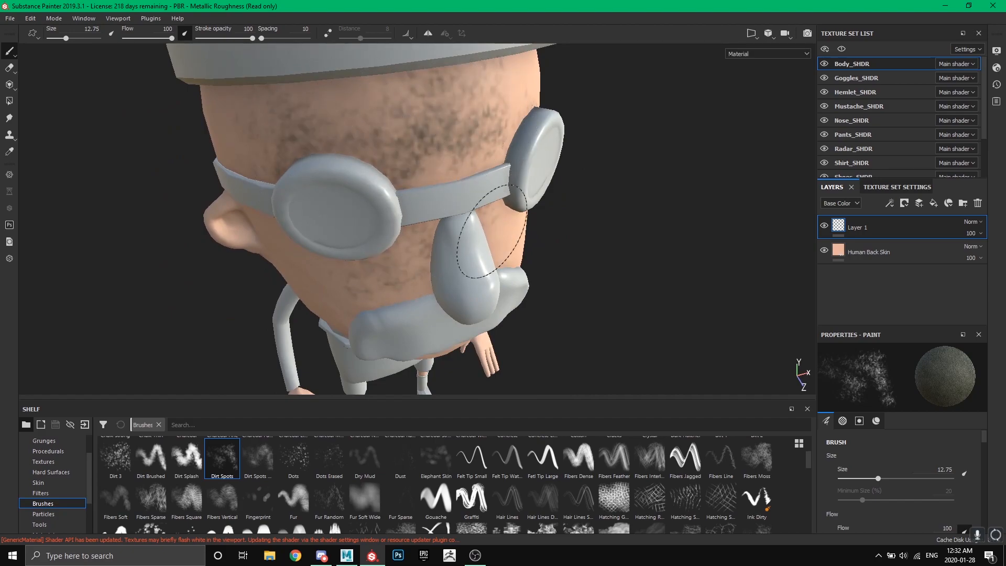
{"action": "left_click_drag", "start_coordinate": [564, 223], "coordinate": [606, 256], "text": "alt"}
{"action": "left_click_drag", "start_coordinate": [605, 279], "coordinate": [569, 277], "text": "alt"}
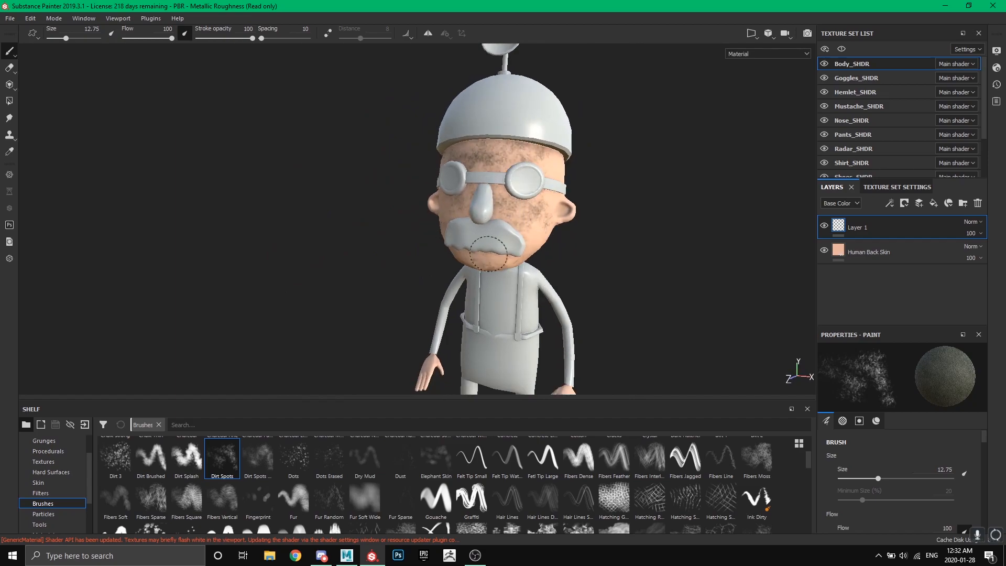
{"action": "mouse_move", "coordinate": [579, 248]}
{"action": "left_mouse_down", "text": "alt"}
{"action": "mouse_move", "coordinate": [718, 292]}
{"action": "mouse_move", "coordinate": [588, 281]}
{"action": "mouse_move", "coordinate": [634, 253]}
{"action": "mouse_move", "coordinate": [588, 237]}
{"action": "left_mouse_up", "text": "alt"}
{"action": "scroll", "coordinate": [627, 246], "scroll_direction": "up", "scroll_amount": 4}
{"action": "key", "text": "ctrl+z"}
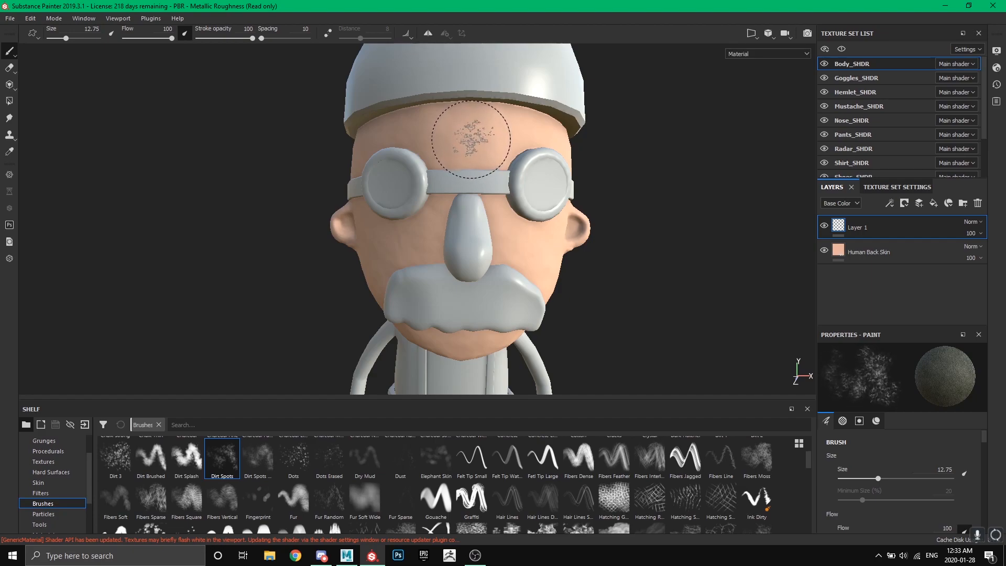
Test brush flow and size, settle on flow 100 and size 15.22, and paint Lizard Scales over the forehead and one cheek.
{"action": "mouse_move", "coordinate": [472, 139]}
{"action": "left_mouse_down", "text": "ctrl"}
{"action": "mouse_move", "coordinate": [461, 140]}
{"action": "mouse_move", "coordinate": [492, 139]}
{"action": "mouse_move", "coordinate": [419, 140]}
{"action": "mouse_move", "coordinate": [503, 139]}
{"action": "mouse_move", "coordinate": [419, 139]}
{"action": "left_mouse_up", "text": "ctrl"}
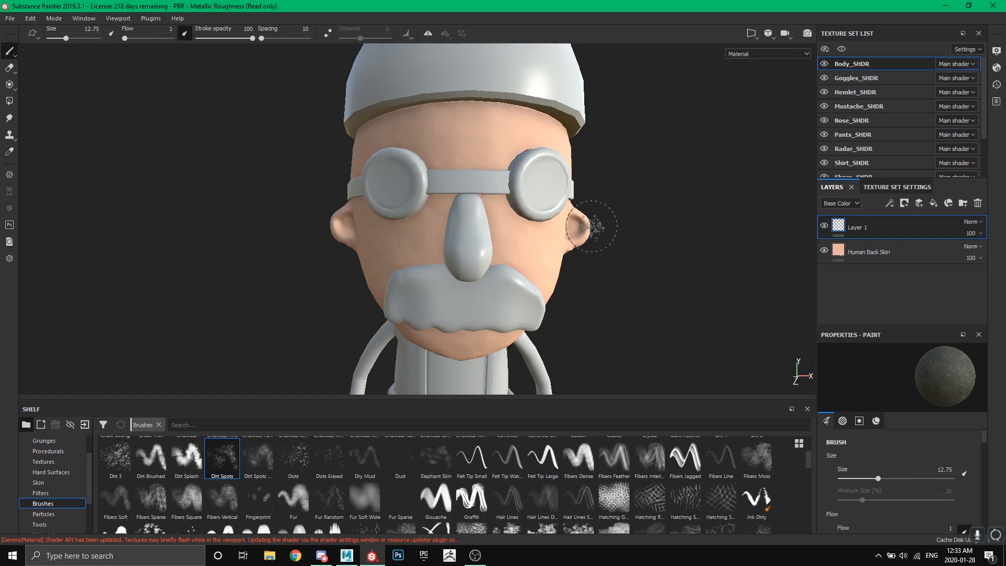
{"action": "left_click_drag", "start_coordinate": [419, 139], "coordinate": [471, 140], "text": "ctrl"}
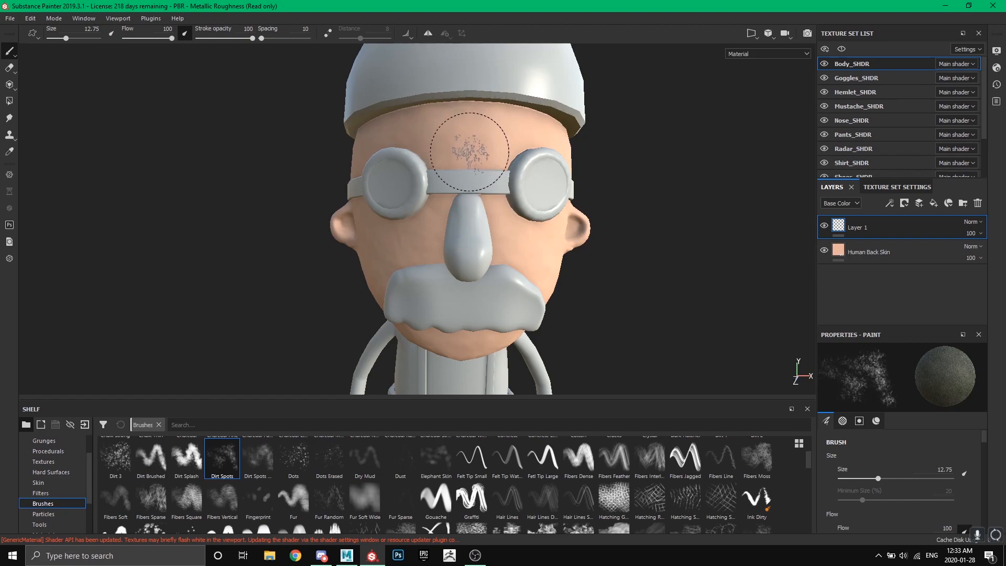
{"action": "mouse_move", "coordinate": [468, 139]}
{"action": "right_mouse_down", "text": "ctrl"}
{"action": "mouse_move", "coordinate": [452, 139]}
{"action": "mouse_move", "coordinate": [529, 138]}
{"action": "mouse_move", "coordinate": [387, 140]}
{"action": "mouse_move", "coordinate": [518, 140]}
{"action": "mouse_move", "coordinate": [427, 140]}
{"action": "mouse_move", "coordinate": [512, 139]}
{"action": "mouse_move", "coordinate": [489, 140]}
{"action": "right_mouse_up", "text": "ctrl"}
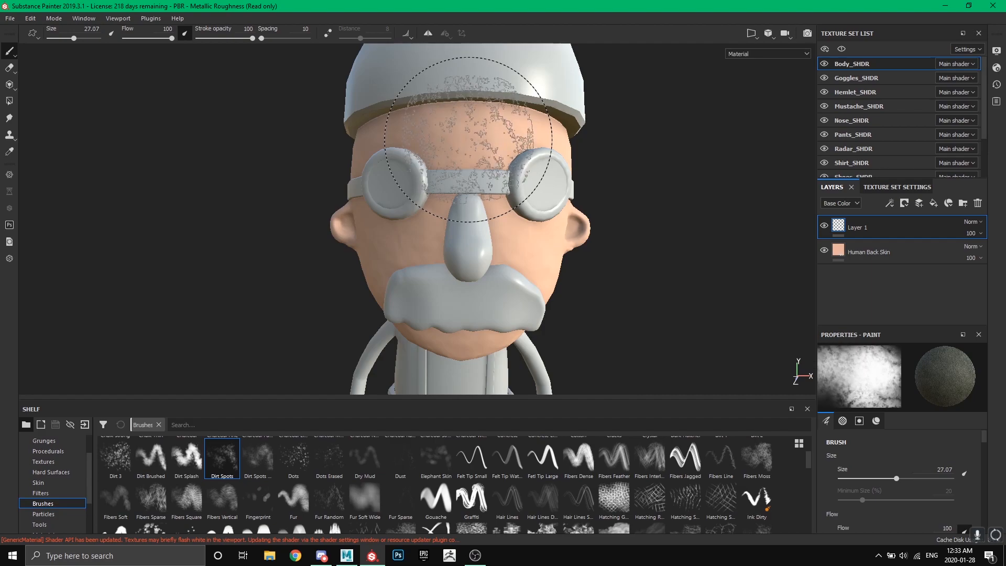
{"action": "right_click", "coordinate": [468, 146]}
{"action": "mouse_move", "coordinate": [469, 147]}
{"action": "left_mouse_down", "text": "ctrl"}
{"action": "mouse_move", "coordinate": [429, 147]}
{"action": "mouse_move", "coordinate": [469, 146]}
{"action": "left_mouse_up", "text": "ctrl"}
{"action": "right_click_drag", "start_coordinate": [469, 147], "coordinate": [440, 147], "text": "ctrl"}
{"action": "mouse_move", "coordinate": [474, 149]}
{"action": "left_mouse_down"}
{"action": "mouse_move", "coordinate": [418, 125]}
{"action": "mouse_move", "coordinate": [475, 174]}
{"action": "left_mouse_up"}
{"action": "key", "text": "ctrl+z"}
{"action": "left_click_drag", "start_coordinate": [516, 270], "coordinate": [557, 230], "text": "alt"}
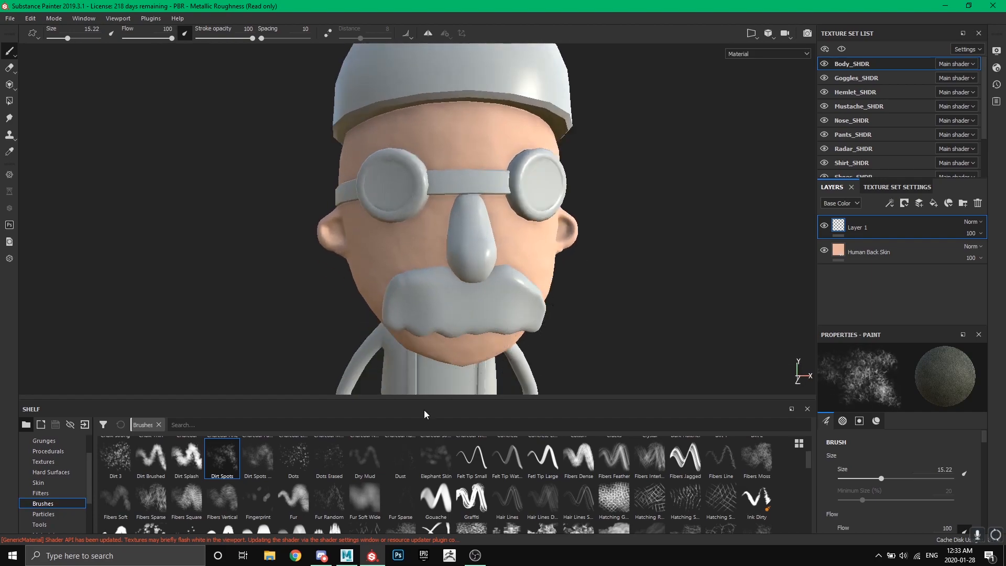
{"action": "mouse_move", "coordinate": [466, 140]}
{"action": "left_mouse_down"}
{"action": "mouse_move", "coordinate": [410, 229]}
{"action": "mouse_move", "coordinate": [380, 133]}
{"action": "mouse_move", "coordinate": [390, 241]}
{"action": "mouse_move", "coordinate": [367, 231]}
{"action": "mouse_move", "coordinate": [386, 323]}
{"action": "mouse_move", "coordinate": [462, 352]}
{"action": "mouse_move", "coordinate": [498, 348]}
{"action": "left_mouse_up"}
Add a second paint layer above Layer 1 and load Rust Fine as its paint material.
{"action": "left_click", "coordinate": [919, 203]}
{"action": "scroll", "coordinate": [60, 508], "scroll_direction": "down", "scroll_amount": 2}
{"action": "left_click", "coordinate": [64, 484]}
{"action": "scroll", "coordinate": [330, 477], "scroll_direction": "down", "scroll_amount": 5}
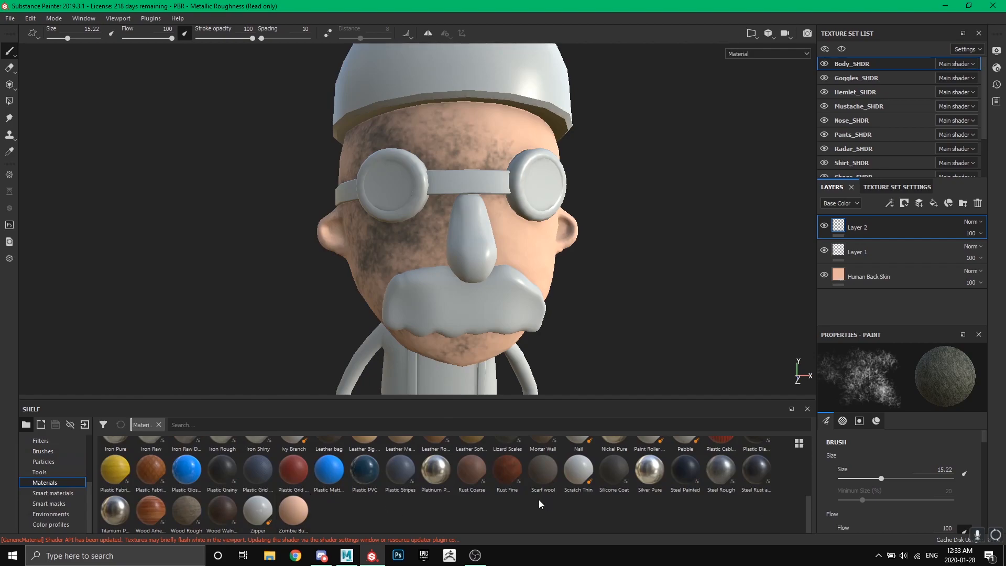
{"action": "left_click", "coordinate": [505, 477]}
{"action": "left_click_drag", "start_coordinate": [494, 258], "coordinate": [445, 256], "text": "alt"}
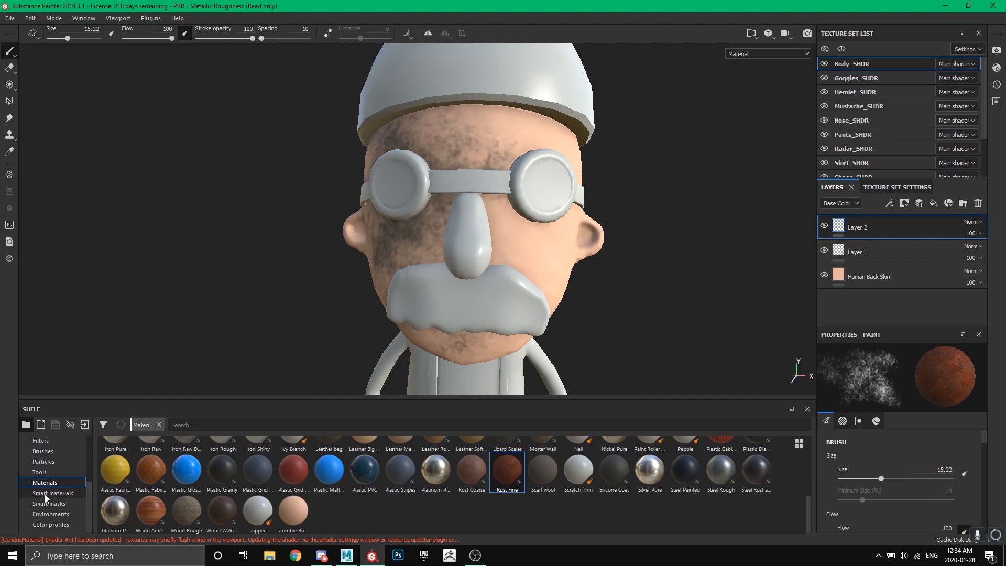
Choose the Dirt 1 brush at size 20 and paint rust over the forehead and the unpainted side of the face.
{"action": "left_click", "coordinate": [50, 452]}
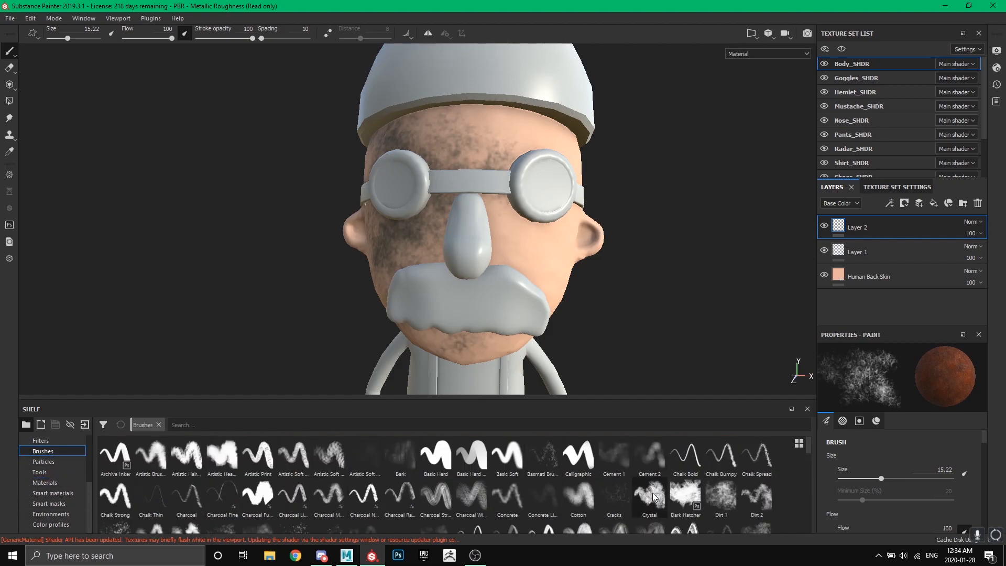
{"action": "left_click", "coordinate": [721, 494]}
{"action": "mouse_move", "coordinate": [675, 278]}
{"action": "left_mouse_down", "text": "alt"}
{"action": "mouse_move", "coordinate": [568, 277]}
{"action": "mouse_move", "coordinate": [608, 277]}
{"action": "mouse_move", "coordinate": [580, 117]}
{"action": "mouse_move", "coordinate": [500, 314]}
{"action": "mouse_move", "coordinate": [550, 255]}
{"action": "mouse_move", "coordinate": [644, 287]}
{"action": "mouse_move", "coordinate": [573, 304]}
{"action": "mouse_move", "coordinate": [572, 325]}
{"action": "mouse_move", "coordinate": [635, 343]}
{"action": "mouse_move", "coordinate": [541, 272]}
{"action": "mouse_move", "coordinate": [542, 285]}
{"action": "mouse_move", "coordinate": [602, 290]}
{"action": "left_mouse_up", "text": "alt"}
{"action": "scroll", "coordinate": [589, 299], "scroll_direction": "up", "scroll_amount": 5}
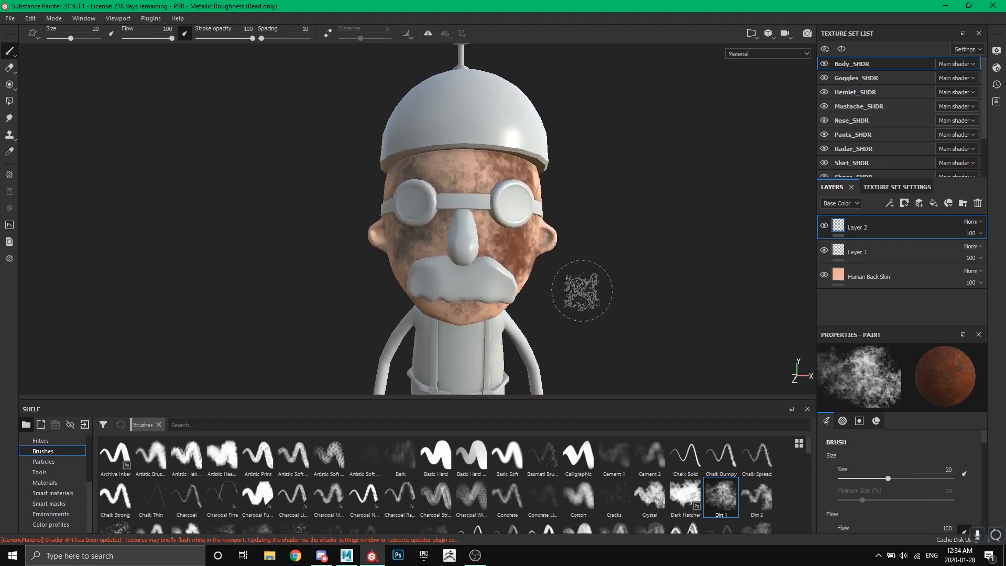
{"action": "mouse_move", "coordinate": [642, 328]}
{"action": "left_mouse_down", "text": "alt"}
{"action": "mouse_move", "coordinate": [588, 308]}
{"action": "mouse_move", "coordinate": [642, 326]}
{"action": "mouse_move", "coordinate": [768, 287]}
{"action": "left_mouse_up", "text": "alt"}
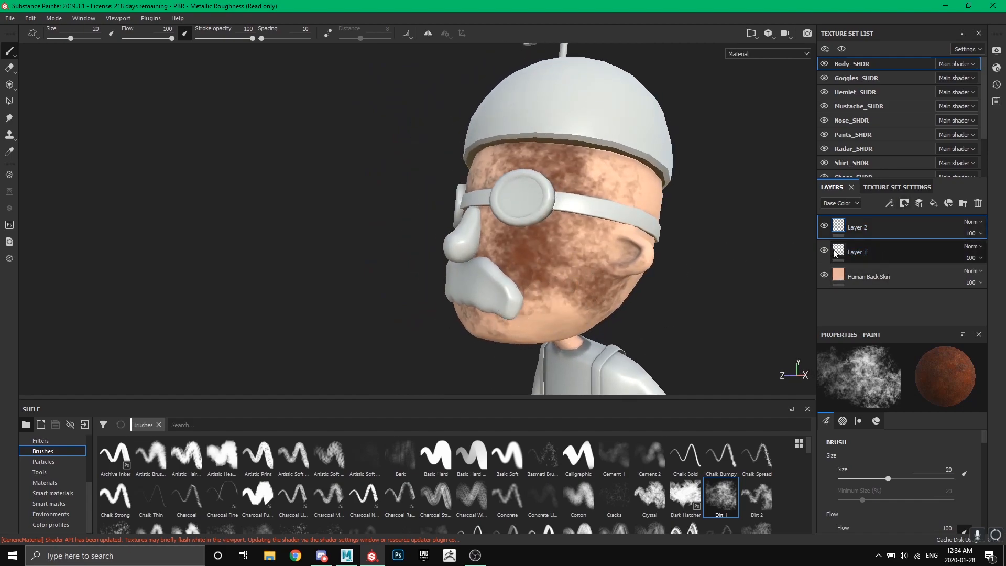
{"action": "scroll", "coordinate": [589, 299], "scroll_direction": "down", "scroll_amount": 5}
{"action": "mouse_move", "coordinate": [674, 309]}
{"action": "left_mouse_down", "text": "alt"}
{"action": "mouse_move", "coordinate": [591, 265]}
{"action": "mouse_move", "coordinate": [587, 275]}
{"action": "mouse_move", "coordinate": [564, 269]}
{"action": "mouse_move", "coordinate": [658, 220]}
{"action": "mouse_move", "coordinate": [582, 272]}
{"action": "left_mouse_up", "text": "alt"}
{"action": "scroll", "coordinate": [587, 276], "scroll_direction": "down", "scroll_amount": 3}
{"action": "scroll", "coordinate": [477, 215], "scroll_direction": "up", "scroll_amount": 6}
{"action": "middle_click_drag", "start_coordinate": [582, 231], "coordinate": [604, 296], "text": "alt"}
{"action": "scroll", "coordinate": [603, 297], "scroll_direction": "down", "scroll_amount": 2}
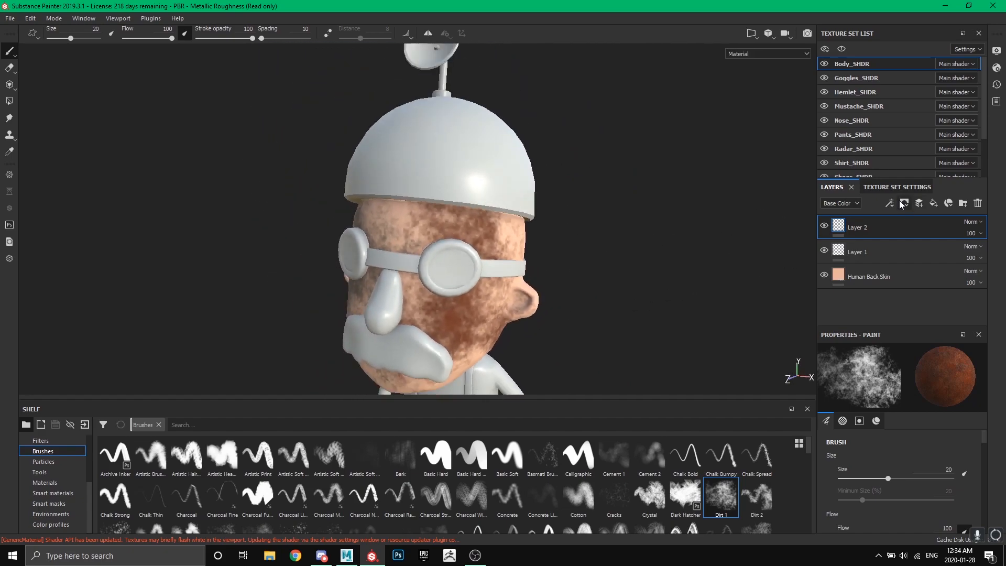
Delete Layer 2 and Layer 1, leaving only the Human Back Skin layer on the body.
{"action": "left_click", "coordinate": [978, 203]}
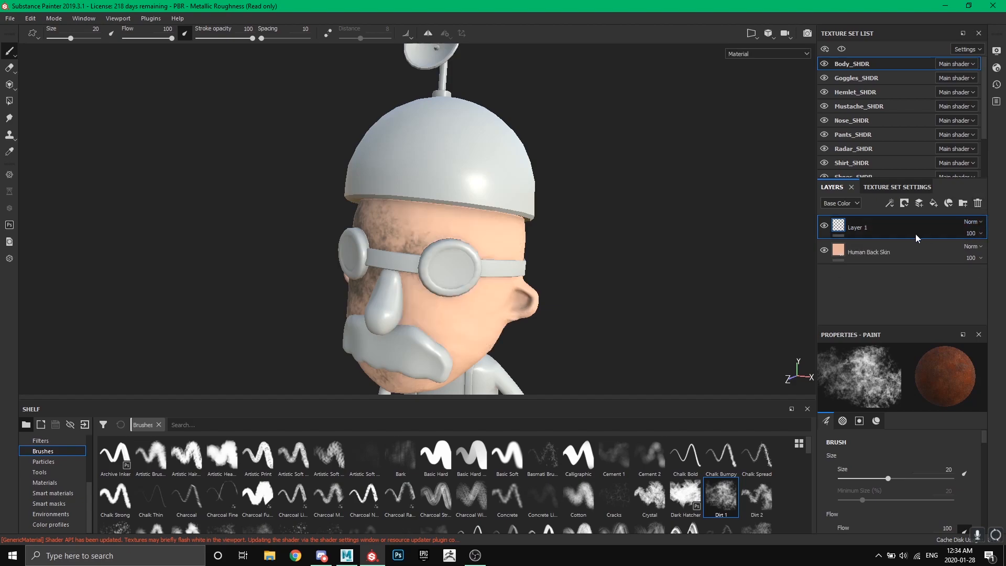
{"action": "left_click", "coordinate": [978, 204]}
{"action": "left_click_drag", "start_coordinate": [582, 273], "coordinate": [639, 262], "text": "alt"}
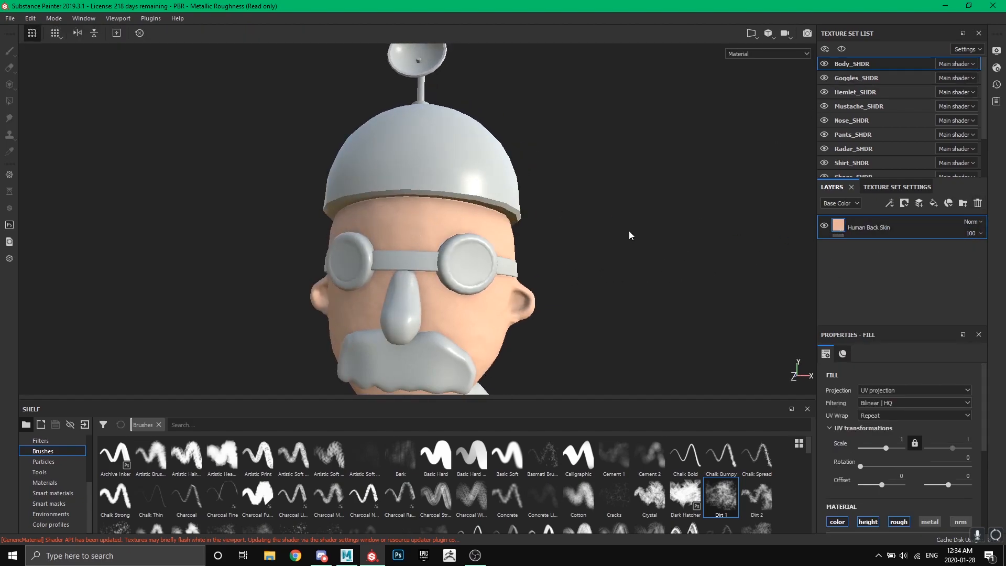
{"action": "left_click_drag", "start_coordinate": [629, 236], "coordinate": [557, 231], "text": "alt"}
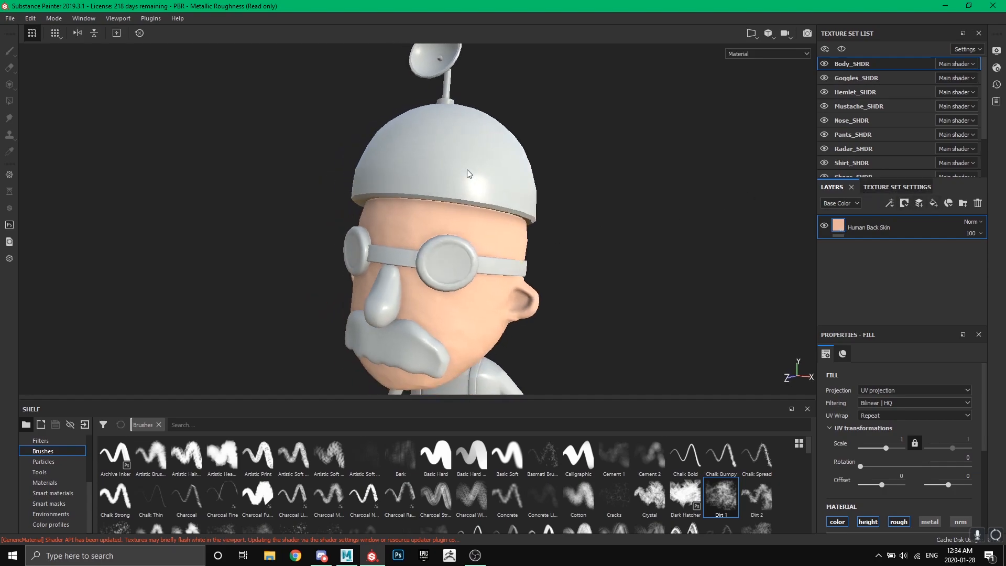
Add a fill layer above Human Back Skin and toggle its visibility to compare it with the skin below.
{"action": "left_click", "coordinate": [934, 203]}
{"action": "left_click_drag", "start_coordinate": [582, 189], "coordinate": [482, 190], "text": "alt"}
{"action": "right_click", "coordinate": [422, 211]}
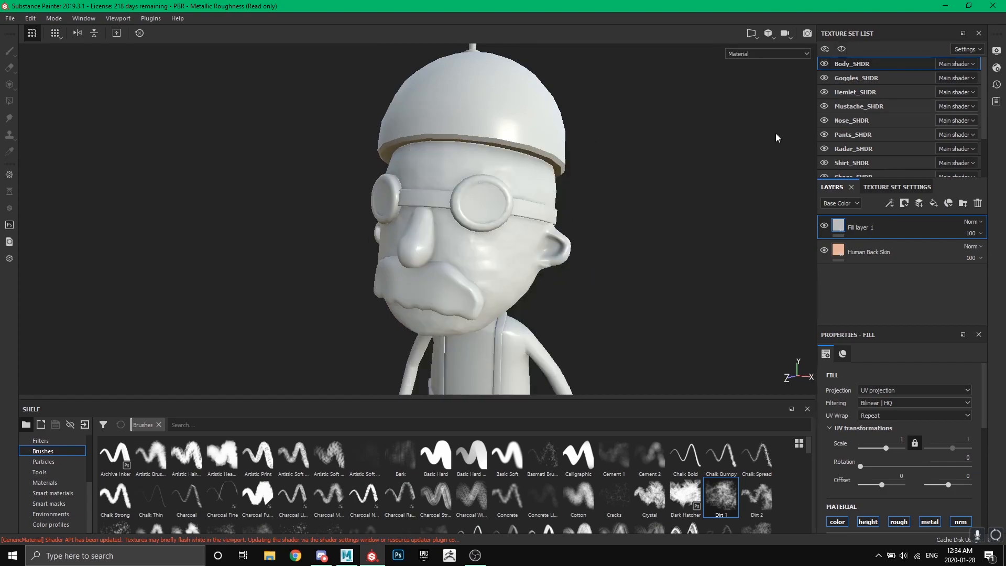
{"action": "middle_click_drag", "start_coordinate": [677, 283], "coordinate": [708, 237], "text": "alt"}
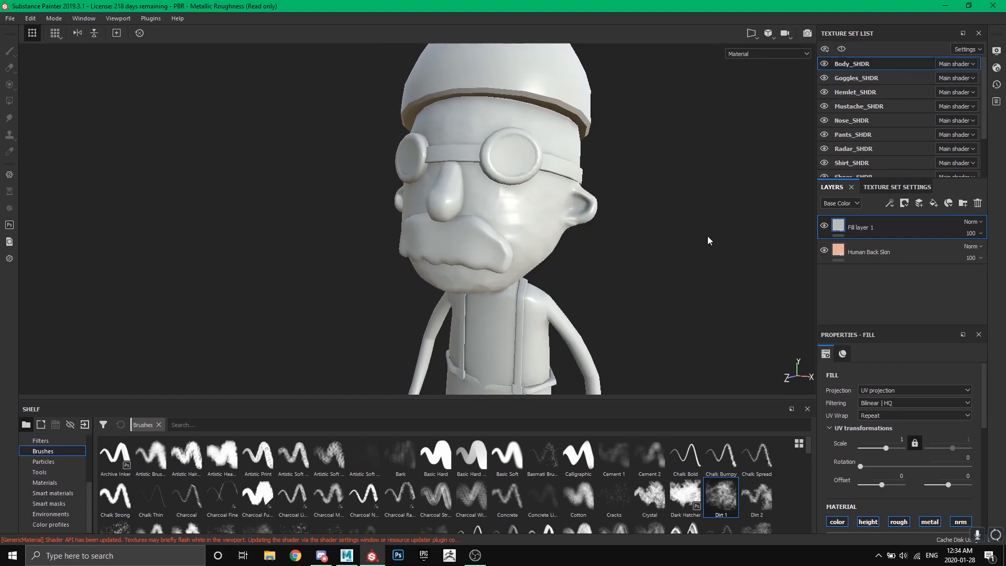
{"action": "left_click", "coordinate": [824, 229]}
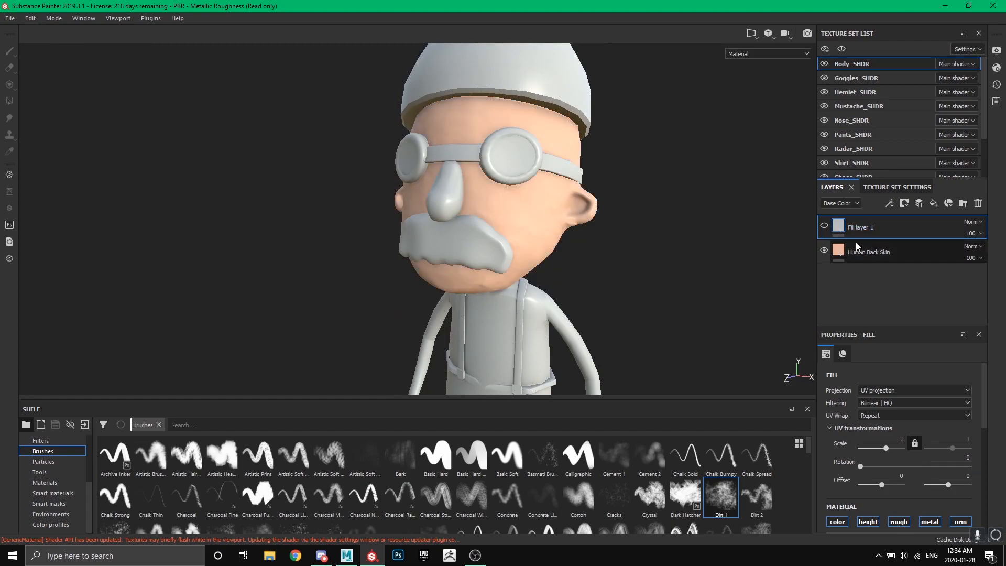
{"action": "left_click", "coordinate": [824, 227]}
Set the fill layer's uniform base color to red.
{"action": "scroll", "coordinate": [941, 366], "scroll_direction": "down", "scroll_amount": 3}
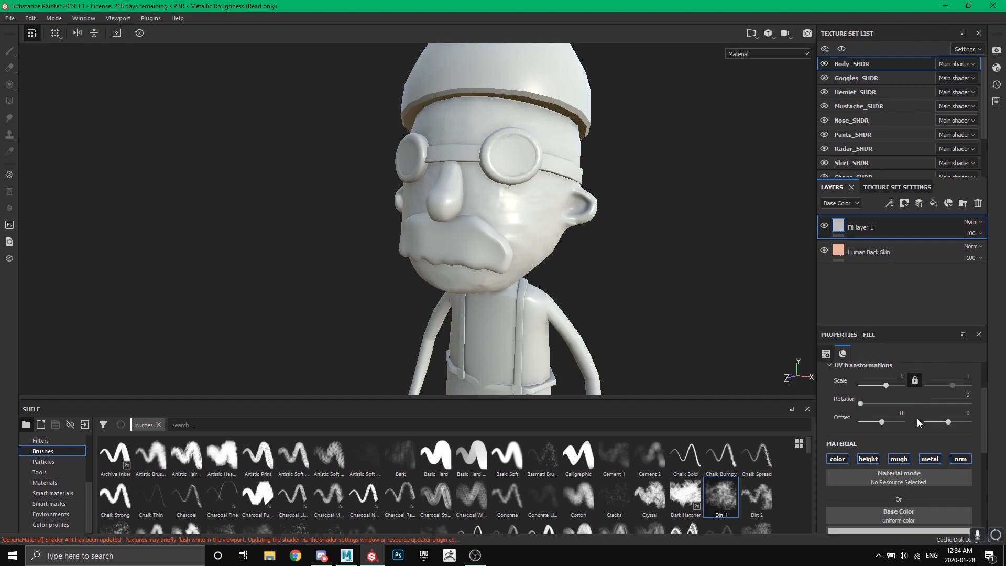
{"action": "scroll", "coordinate": [914, 435], "scroll_direction": "down", "scroll_amount": 3}
{"action": "scroll", "coordinate": [906, 472], "scroll_direction": "down", "scroll_amount": 1}
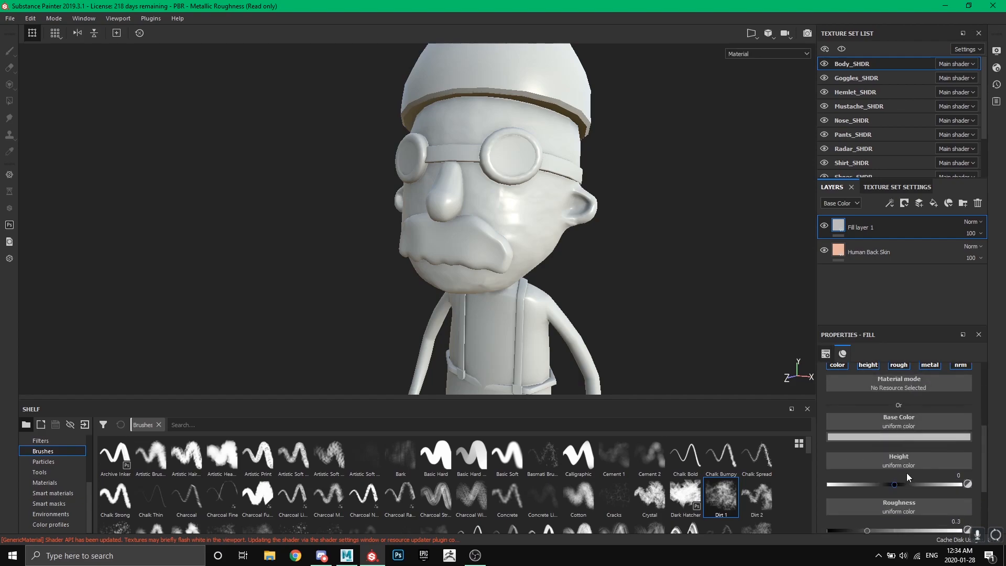
{"action": "left_click", "coordinate": [917, 437]}
{"action": "left_click", "coordinate": [929, 327]}
{"action": "left_click_drag", "start_coordinate": [928, 328], "coordinate": [917, 351]}
{"action": "scroll", "coordinate": [879, 464], "scroll_direction": "down", "scroll_amount": 1}
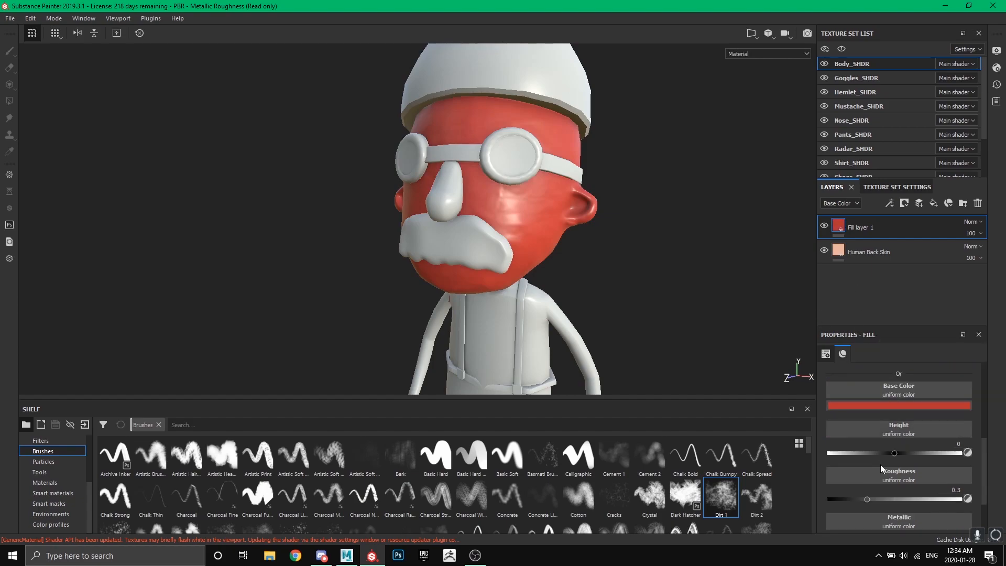
Set the red fill layer's height to 0.0117, roughness to 0.4981 and metallic to 0.
{"action": "left_click", "coordinate": [896, 452]}
{"action": "left_click_drag", "start_coordinate": [864, 499], "coordinate": [979, 505]}
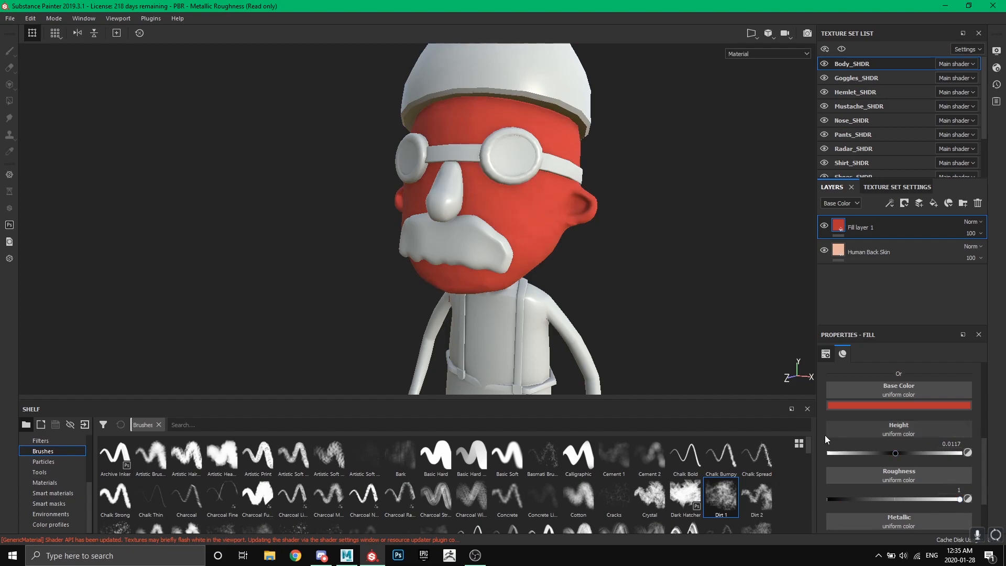
{"action": "scroll", "coordinate": [822, 448], "scroll_direction": "down", "scroll_amount": 2}
{"action": "left_click", "coordinate": [894, 468]}
{"action": "scroll", "coordinate": [894, 467], "scroll_direction": "down", "scroll_amount": 2}
{"action": "left_click_drag", "start_coordinate": [859, 482], "coordinate": [826, 481]}
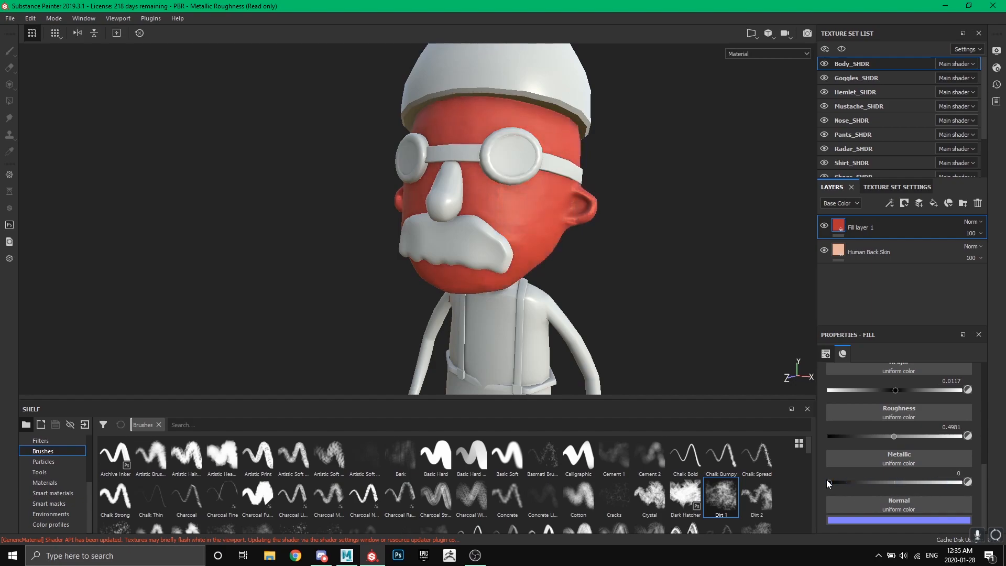
{"action": "scroll", "coordinate": [885, 460], "scroll_direction": "down", "scroll_amount": 1}
{"action": "scroll", "coordinate": [898, 482], "scroll_direction": "up", "scroll_amount": 5}
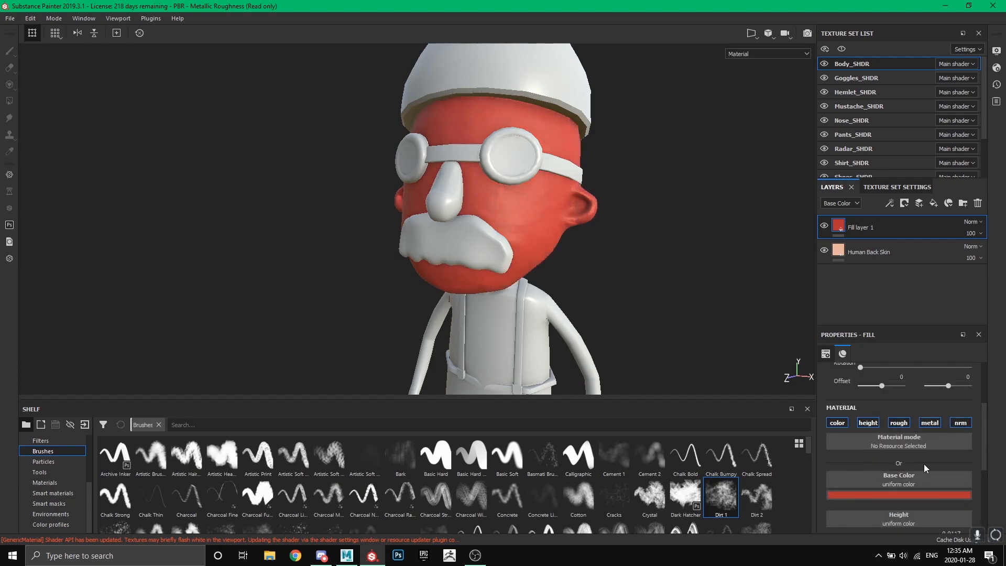
{"action": "scroll", "coordinate": [880, 372], "scroll_direction": "up", "scroll_amount": 2}
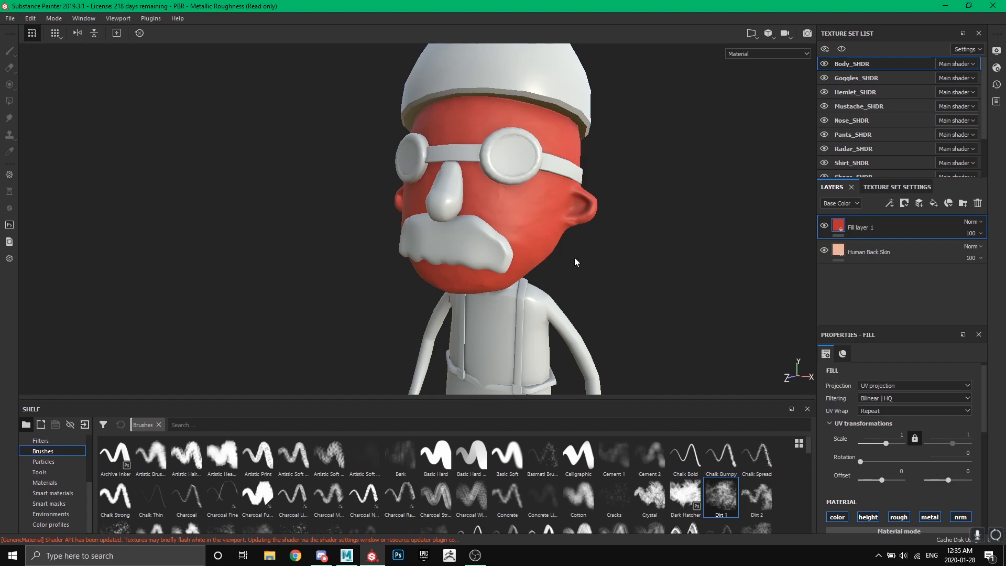
Look through the other texture sets, make Shirt_SHDR the active one, and frame the model.
{"action": "left_click", "coordinate": [860, 80]}
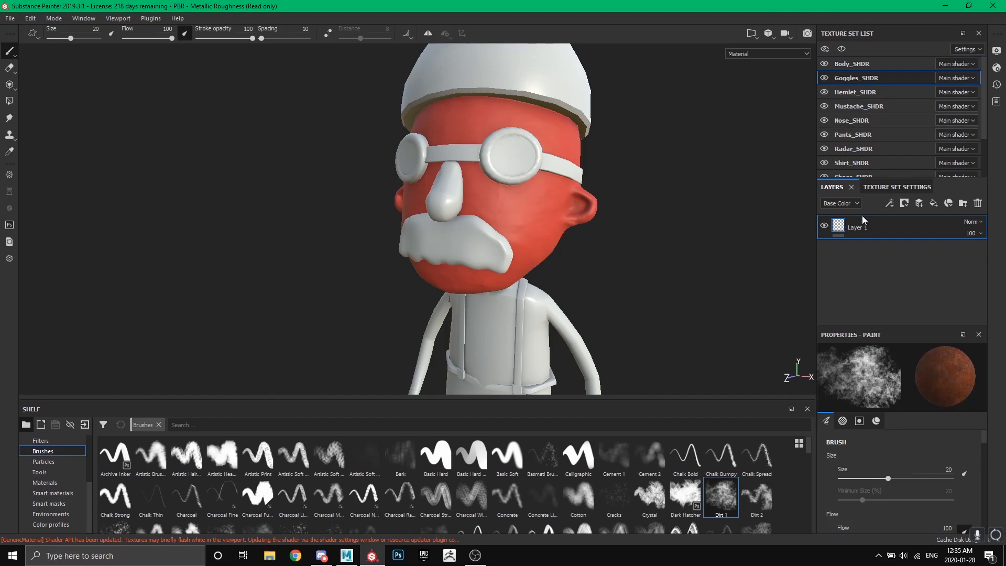
{"action": "left_click", "coordinate": [879, 122]}
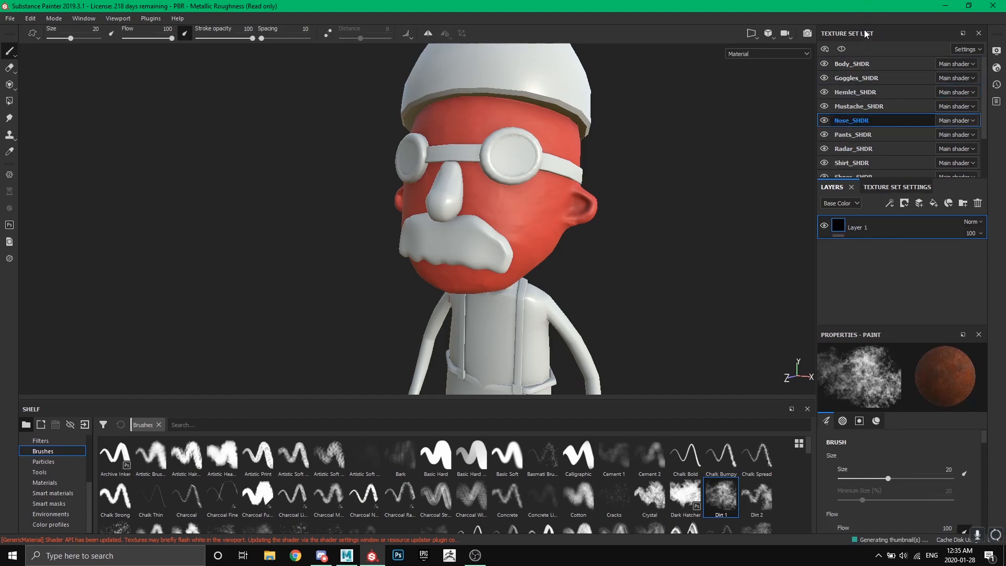
{"action": "left_click", "coordinate": [860, 149]}
{"action": "left_click", "coordinate": [853, 163]}
{"action": "key", "text": "f"}
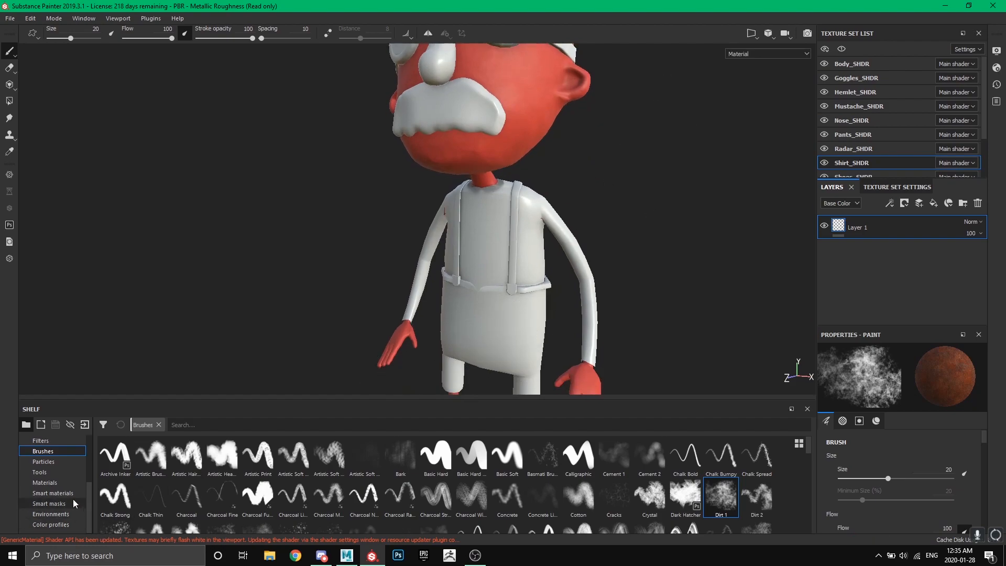
Apply the Fabric Suit Vintage material to the shirt as a fill above Layer 1.
{"action": "left_click", "coordinate": [62, 484]}
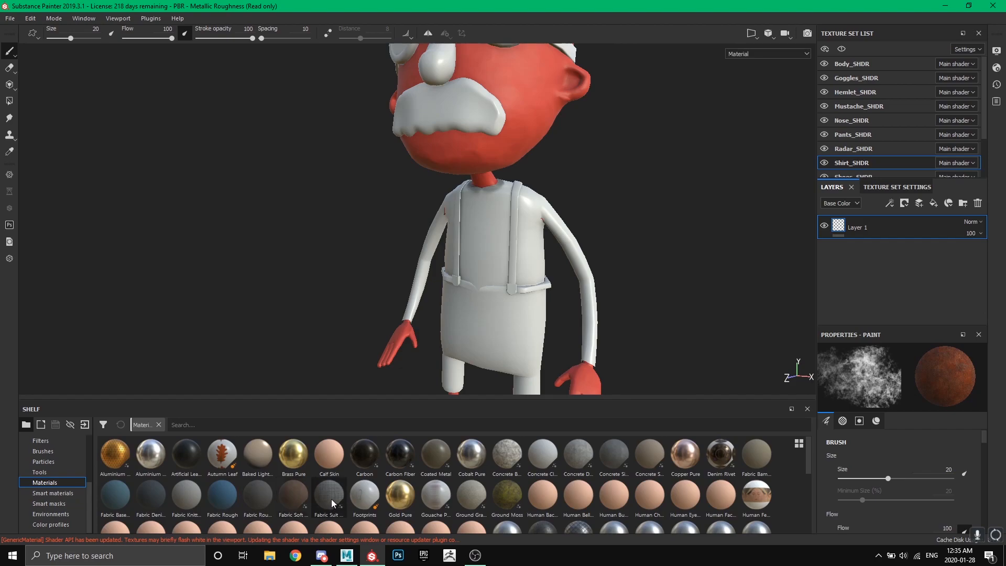
{"action": "mouse_move", "coordinate": [332, 503]}
{"action": "left_click_drag", "start_coordinate": [332, 503], "coordinate": [486, 261]}
{"action": "left_click_drag", "start_coordinate": [600, 268], "coordinate": [560, 233], "text": "alt"}
{"action": "left_click_drag", "start_coordinate": [532, 308], "coordinate": [585, 287], "text": "alt"}
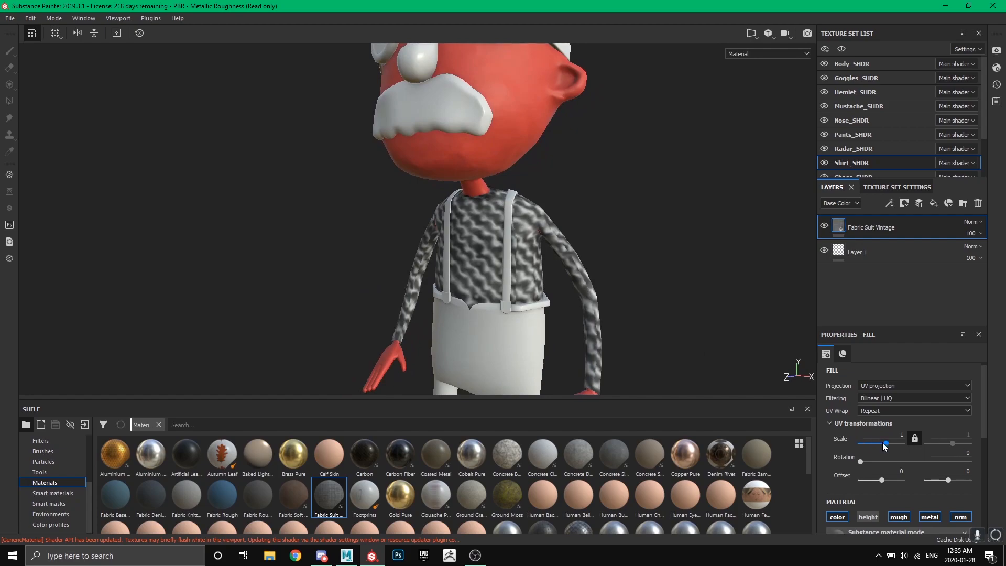
Set the UV scale of the shirt's Fabric Suit Vintage fill to -6.33 and inspect the weave up close.
{"action": "left_click_drag", "start_coordinate": [887, 444], "coordinate": [873, 445]}
{"action": "left_click_drag", "start_coordinate": [666, 341], "coordinate": [786, 325], "text": "alt"}
{"action": "scroll", "coordinate": [461, 283], "scroll_direction": "up", "scroll_amount": 5}
{"action": "left_click_drag", "start_coordinate": [536, 308], "coordinate": [658, 300], "text": "alt"}
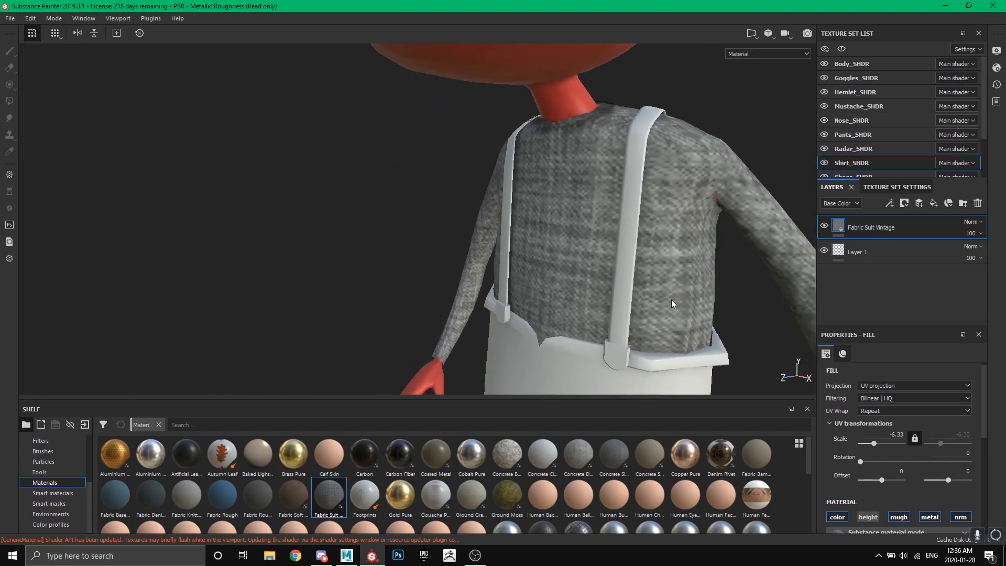
Switch the Fabric Suit Vintage fill to Tri-planar projection and check the fabric across the shirt's torso and sleeves.
{"action": "left_click", "coordinate": [875, 386]}
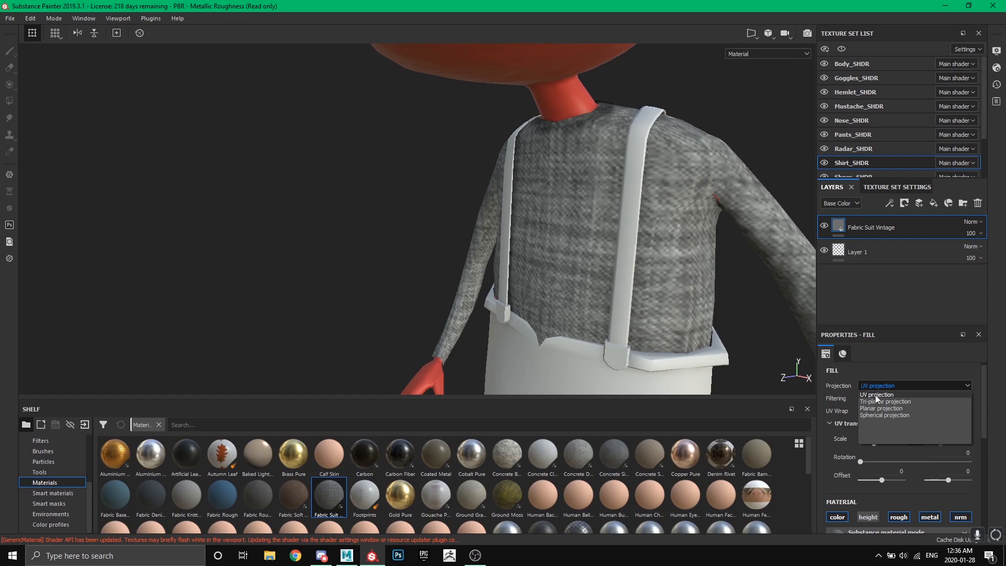
{"action": "left_click", "coordinate": [875, 401]}
{"action": "middle_click_drag", "start_coordinate": [562, 322], "coordinate": [512, 319], "text": "alt"}
{"action": "scroll", "coordinate": [511, 320], "scroll_direction": "down", "scroll_amount": 3}
{"action": "left_click_drag", "start_coordinate": [511, 319], "coordinate": [455, 308], "text": "alt"}
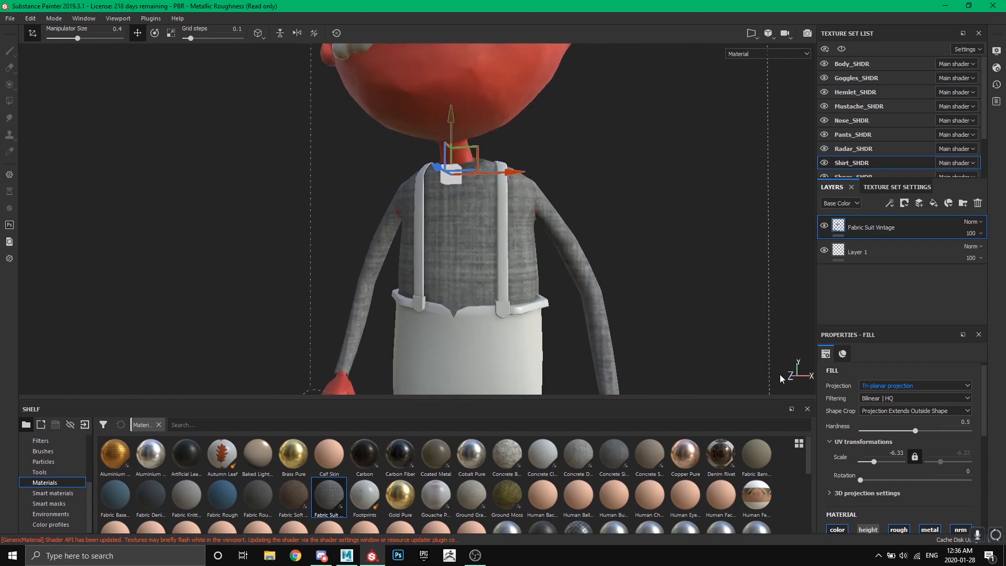
{"action": "left_click_drag", "start_coordinate": [655, 358], "coordinate": [569, 344], "text": "alt"}
{"action": "scroll", "coordinate": [565, 338], "scroll_direction": "down", "scroll_amount": 2}
{"action": "middle_click_drag", "start_coordinate": [558, 320], "coordinate": [549, 228], "text": "alt"}
{"action": "left_click", "coordinate": [652, 143]}
{"action": "mouse_move", "coordinate": [549, 228]}
{"action": "left_mouse_down", "text": "alt"}
{"action": "mouse_move", "coordinate": [629, 173]}
{"action": "mouse_move", "coordinate": [629, 159]}
{"action": "left_mouse_up", "text": "alt"}
{"action": "middle_click_drag", "start_coordinate": [629, 160], "coordinate": [557, 200], "text": "alt"}
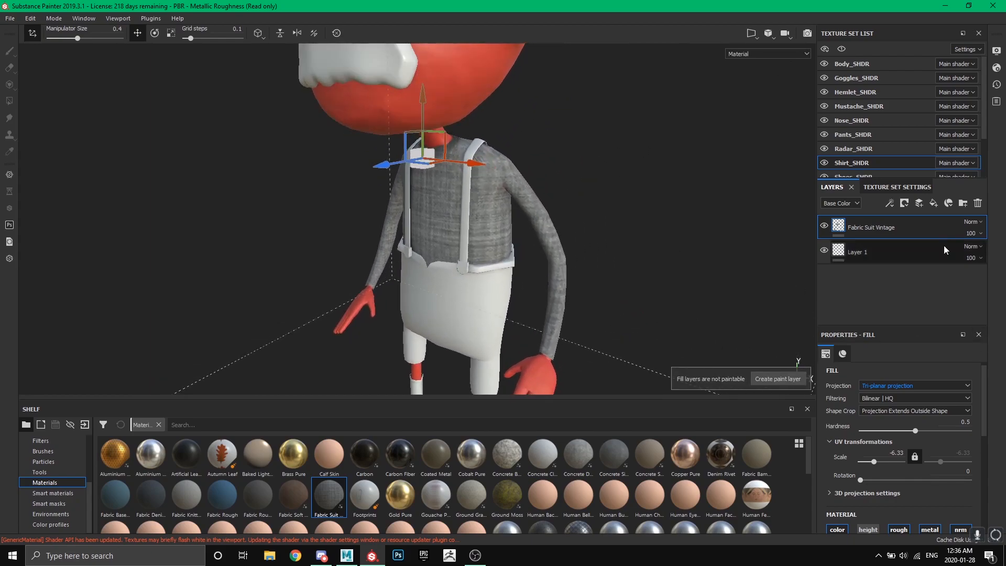
Set the Shirt_SHDR texture set's size to 4096 and inspect the fabric detail on the front and back.
{"action": "left_click", "coordinate": [881, 187]}
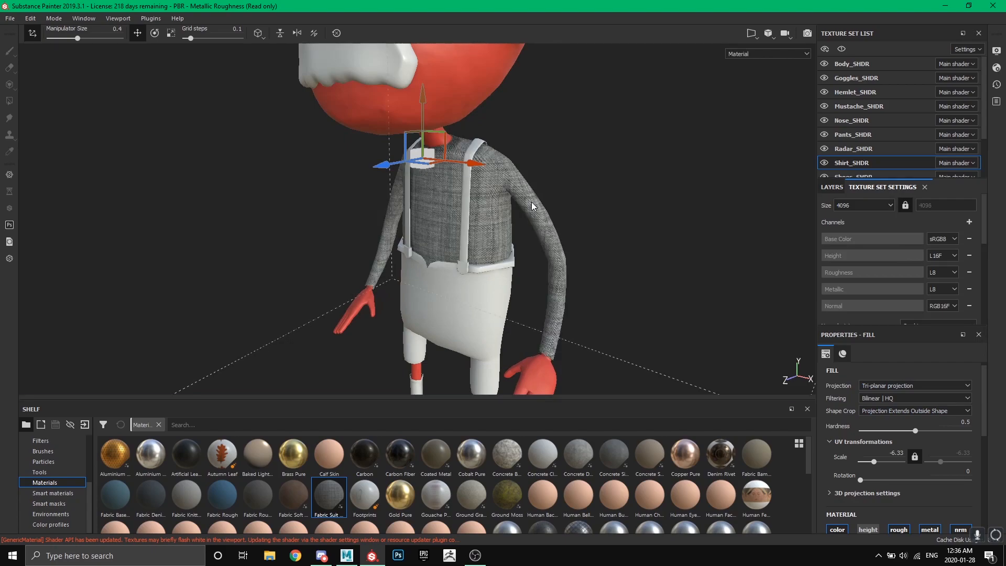
{"action": "scroll", "coordinate": [499, 207], "scroll_direction": "up", "scroll_amount": 4}
{"action": "left_click_drag", "start_coordinate": [492, 215], "coordinate": [481, 211], "text": "alt"}
{"action": "scroll", "coordinate": [481, 211], "scroll_direction": "down", "scroll_amount": 3}
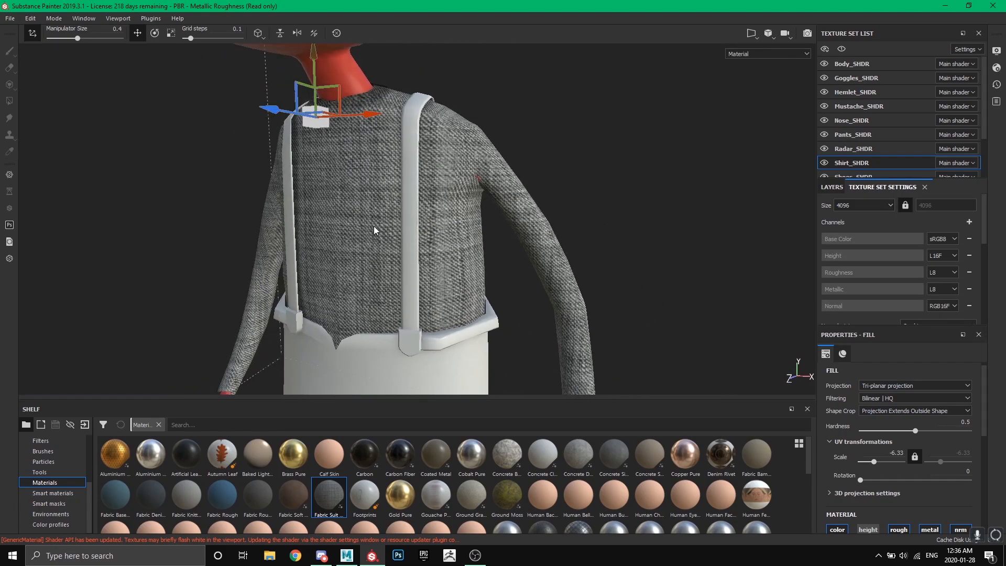
{"action": "left_click_drag", "start_coordinate": [373, 226], "coordinate": [546, 263], "text": "alt"}
{"action": "scroll", "coordinate": [659, 260], "scroll_direction": "up", "scroll_amount": 2}
{"action": "scroll", "coordinate": [514, 274], "scroll_direction": "up", "scroll_amount": 2}
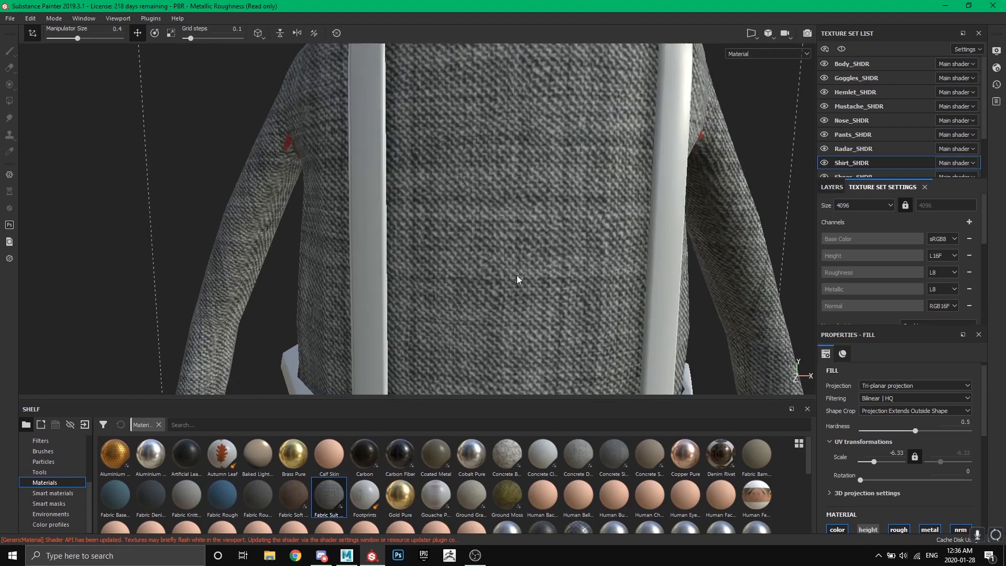
{"action": "scroll", "coordinate": [520, 276], "scroll_direction": "down", "scroll_amount": 5}
{"action": "left_click_drag", "start_coordinate": [533, 295], "coordinate": [545, 297], "text": "alt"}
{"action": "scroll", "coordinate": [545, 297], "scroll_direction": "down", "scroll_amount": 4}
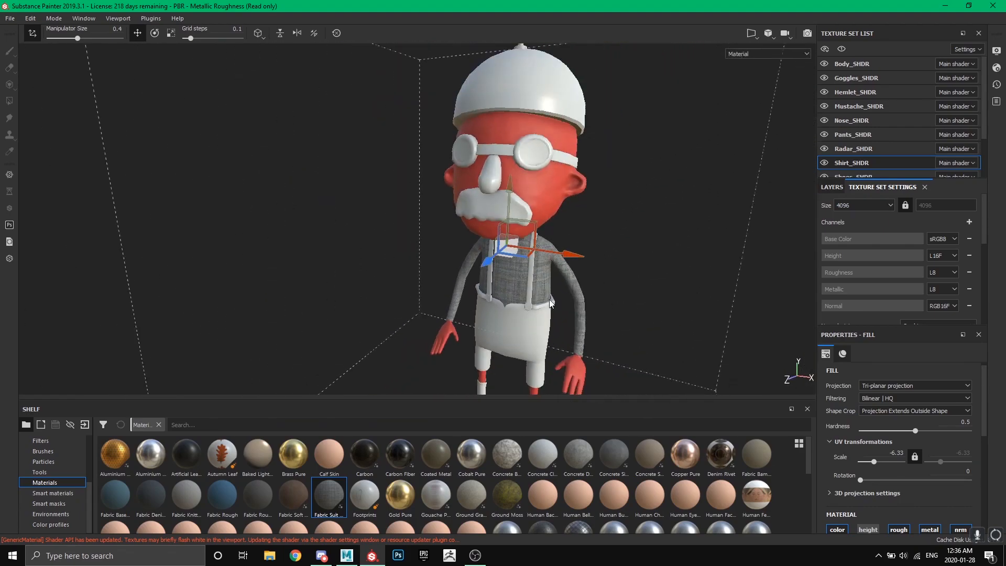
Set the shirt fabric's UV scale to -3.16 and view the result on the whole character.
{"action": "scroll", "coordinate": [541, 263], "scroll_direction": "up", "scroll_amount": 4}
{"action": "left_click_drag", "start_coordinate": [873, 462], "coordinate": [876, 462]}
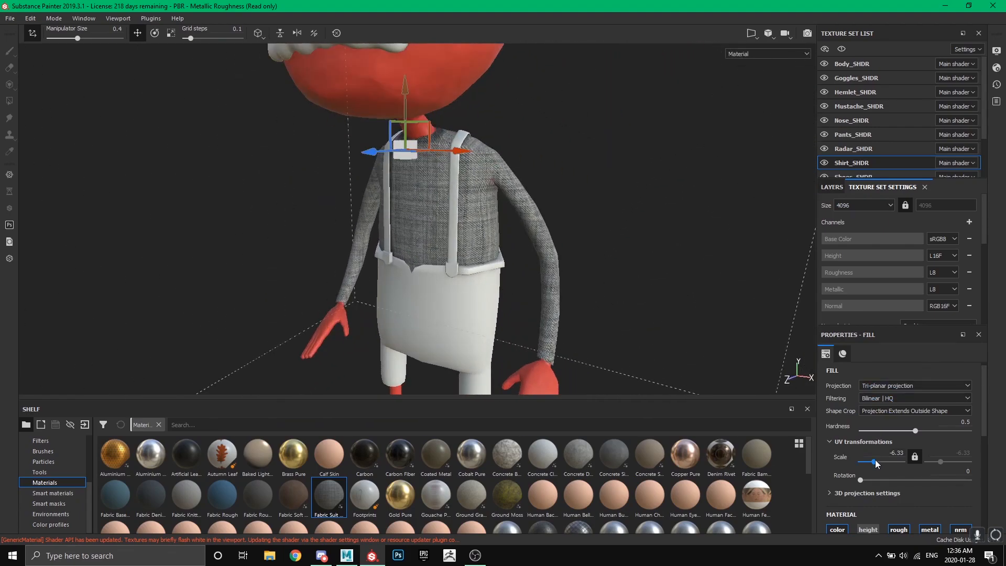
{"action": "scroll", "coordinate": [496, 242], "scroll_direction": "down", "scroll_amount": 6}
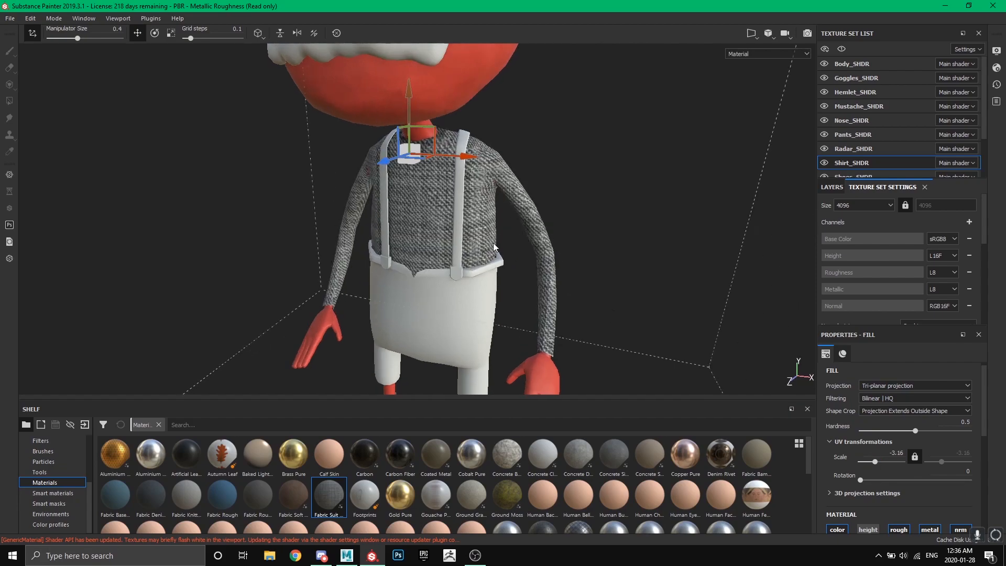
{"action": "scroll", "coordinate": [535, 220], "scroll_direction": "up", "scroll_amount": 2}
{"action": "scroll", "coordinate": [537, 212], "scroll_direction": "down", "scroll_amount": 3}
{"action": "left_click_drag", "start_coordinate": [536, 208], "coordinate": [567, 267], "text": "alt"}
{"action": "scroll", "coordinate": [571, 230], "scroll_direction": "up", "scroll_amount": 3}
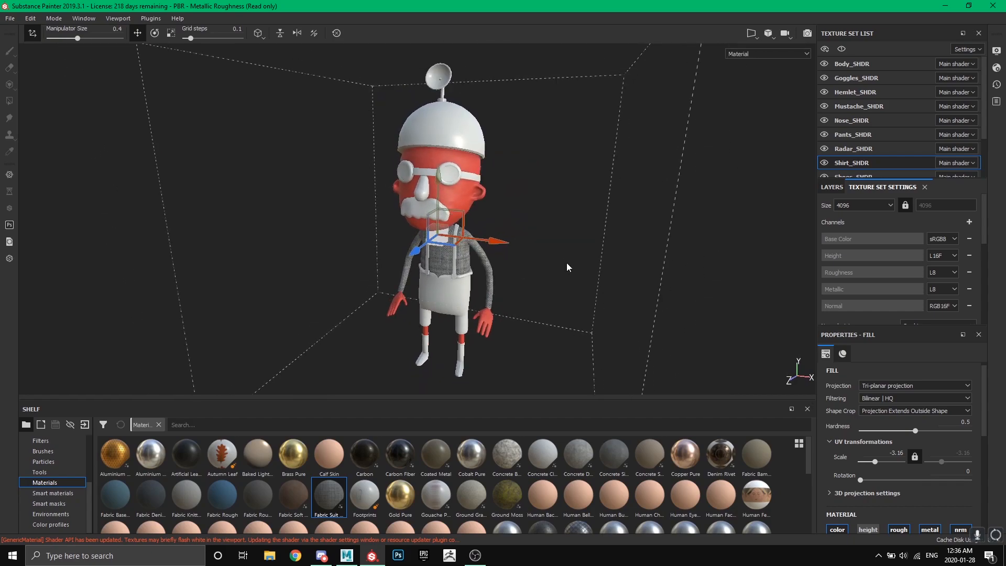